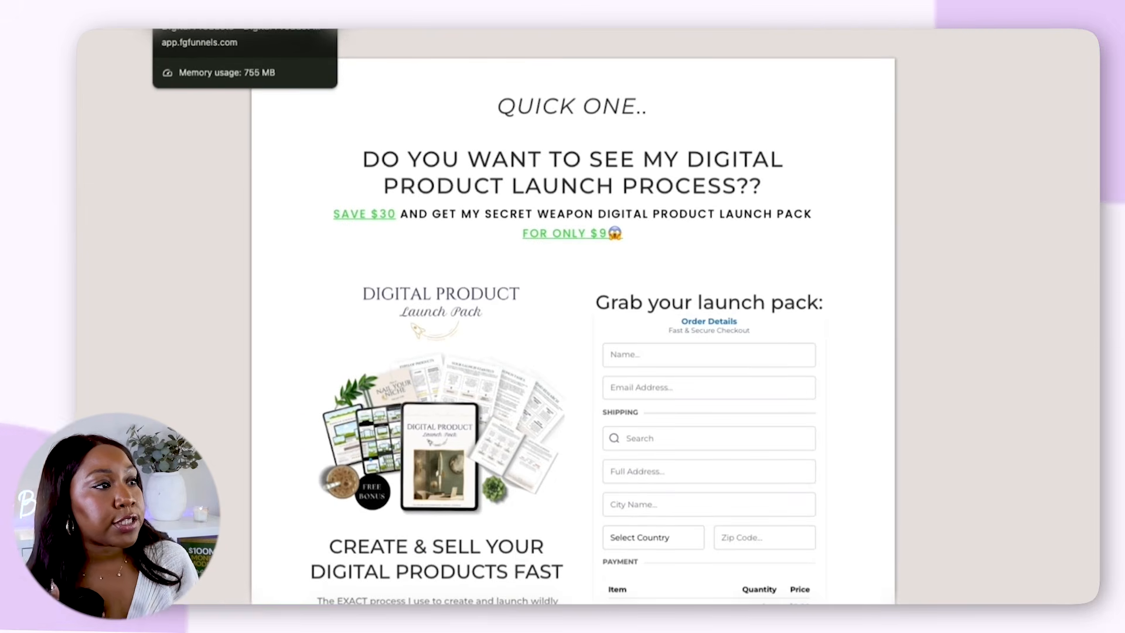
# Examine the Digital Product Launch Pack checkout page, especially the $100K Marketing System order bump headed "THIS IS HOW YOU GET LOTS OF TRAFFIC"
pyautogui.scroll(-3, 522, 283)
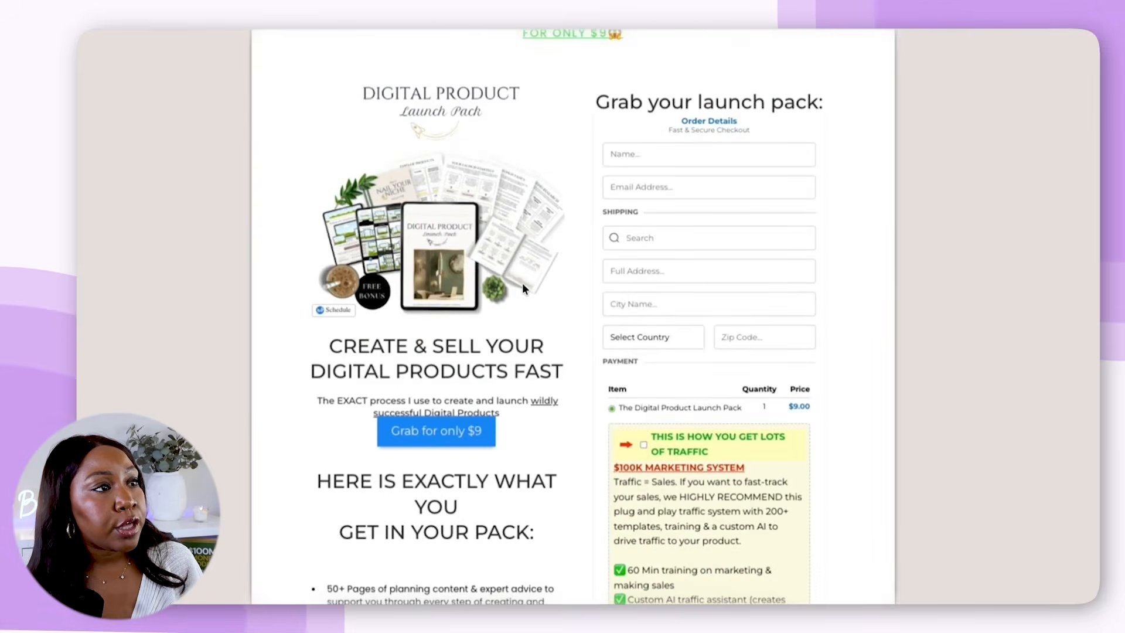
pyautogui.scroll(-1, 522, 282)
pyautogui.scroll(-1, 756, 185)
pyautogui.scroll(-1, 755, 187)
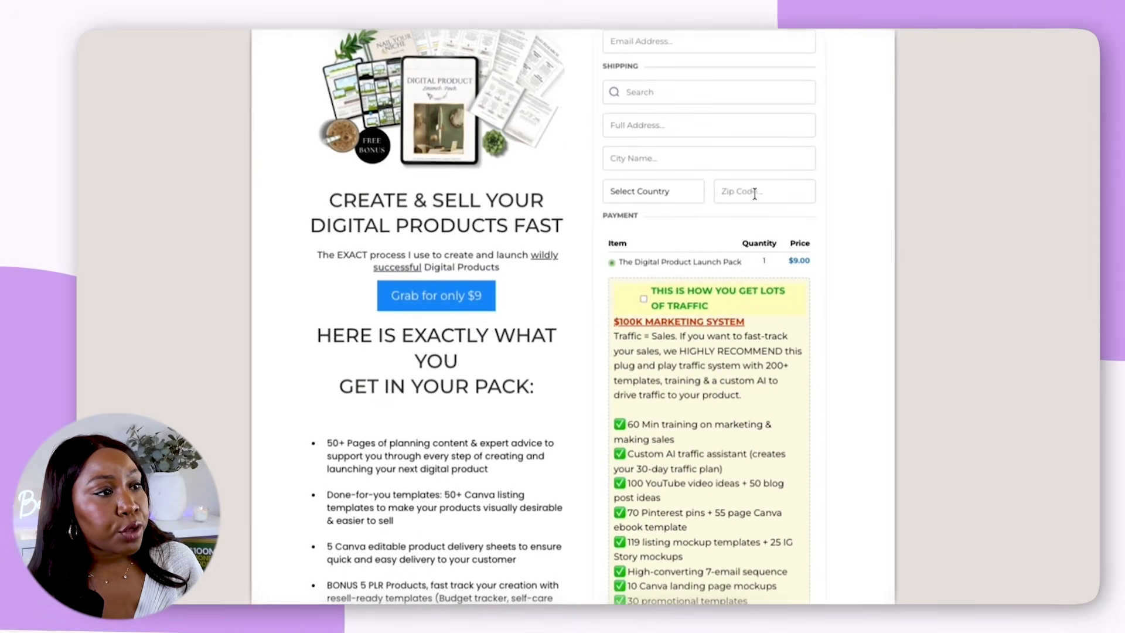
pyautogui.scroll(-1, 678, 309)
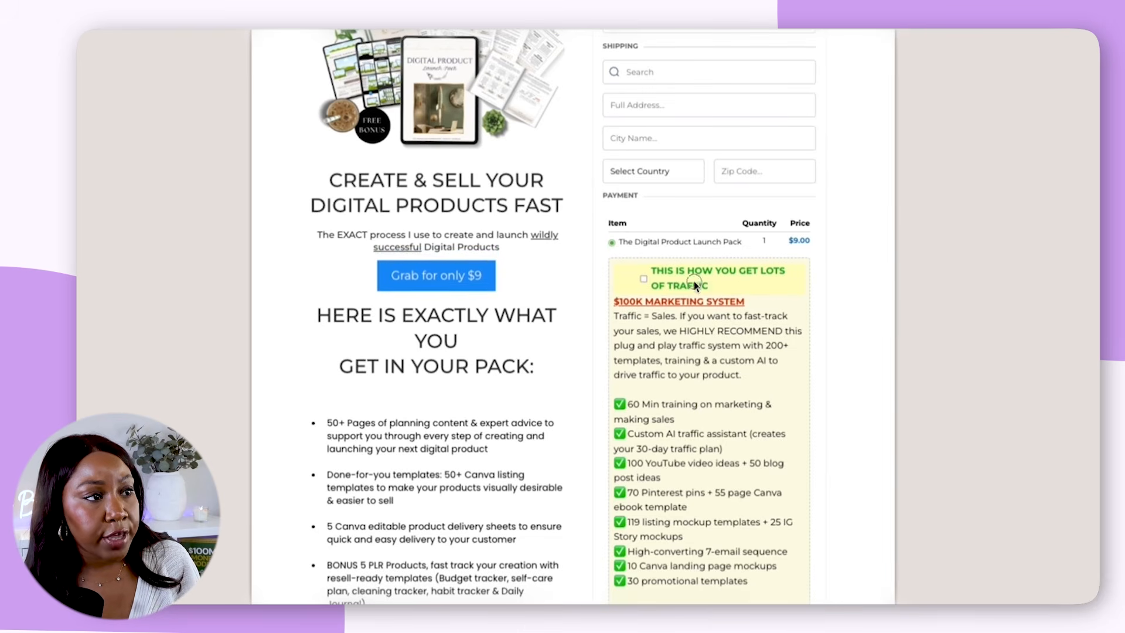
pyautogui.moveTo(705, 287); pyautogui.dragTo(655, 273)
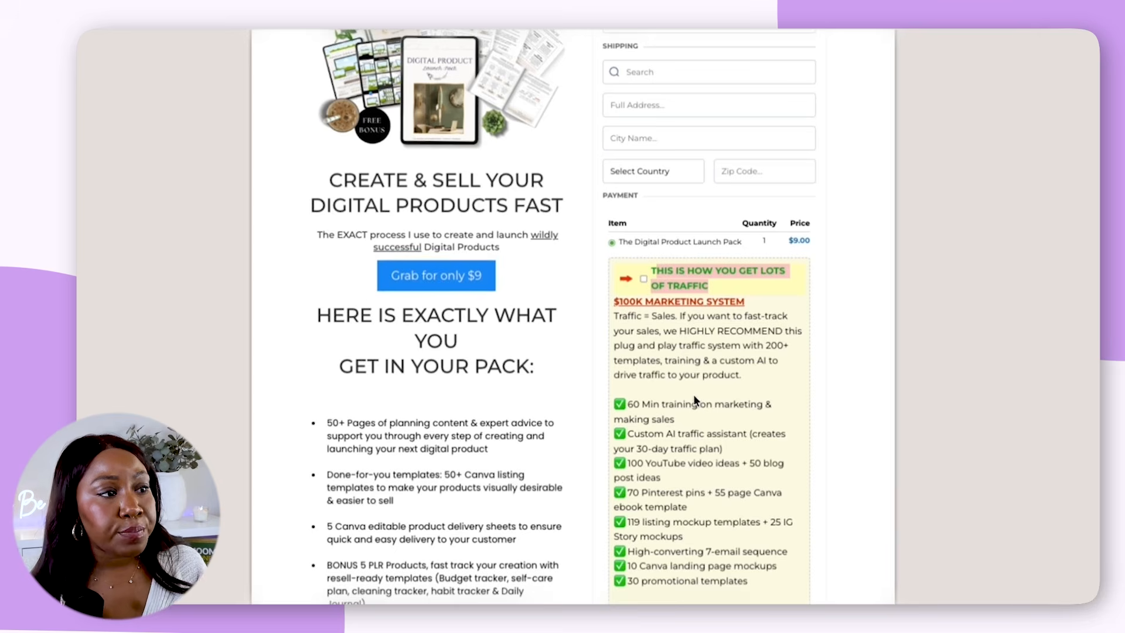
pyautogui.scroll(-1, 694, 397)
pyautogui.scroll(-4, 696, 527)
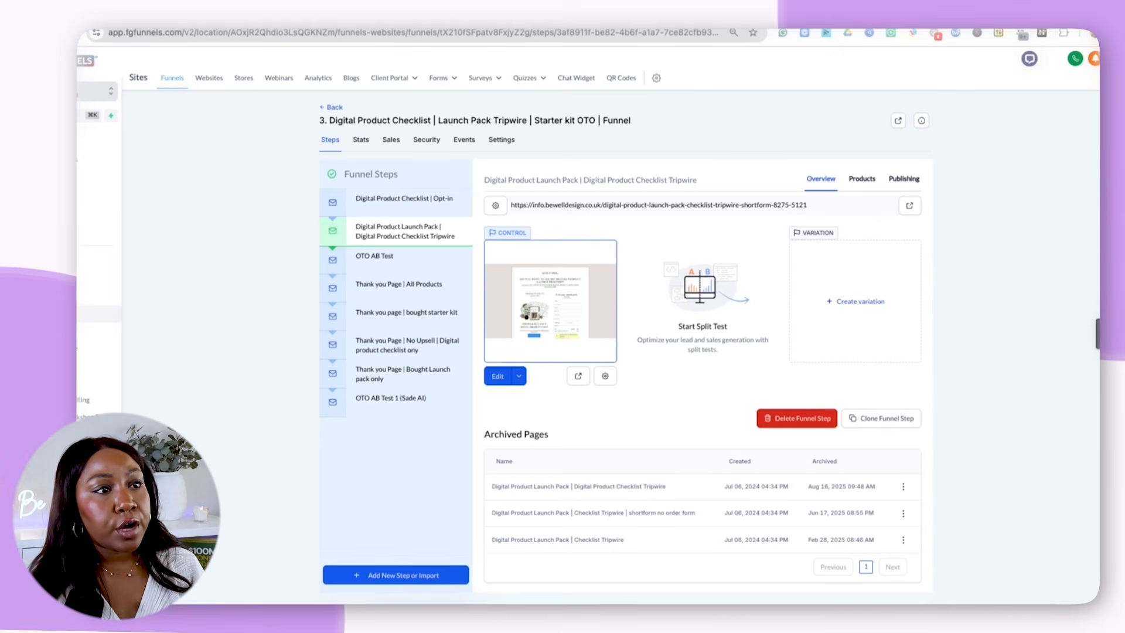
# Add the Pinterest Masterclass Replay product to the Digital Product Launch Pack funnel step with the "Pinterest Masterclass Replay @ 19" price and save it
pyautogui.click(863, 183)
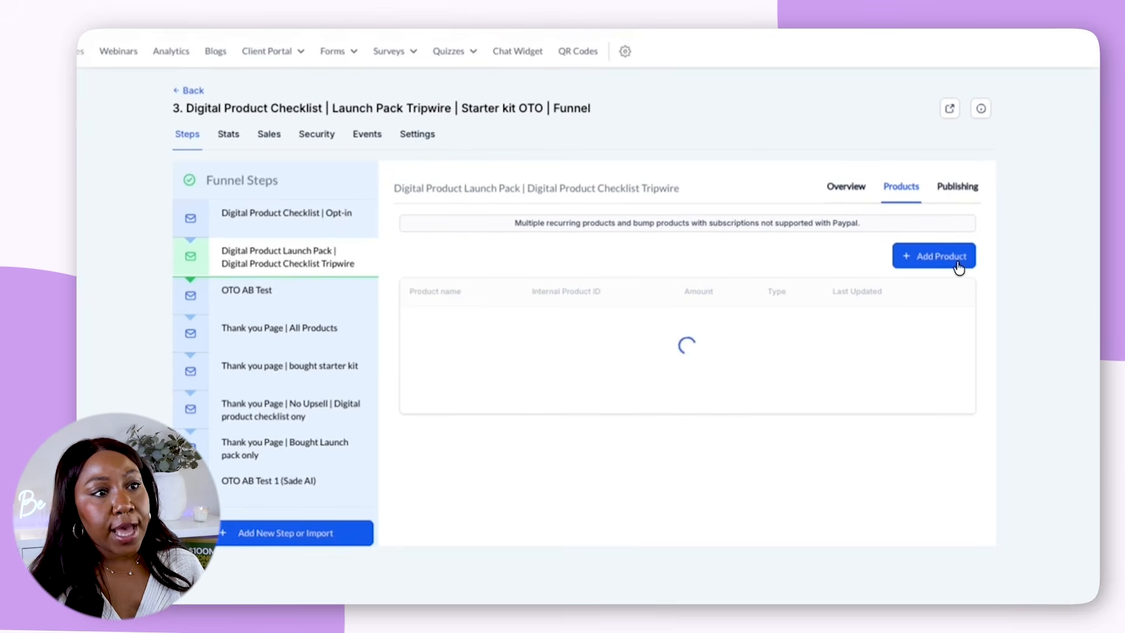
pyautogui.click(958, 267)
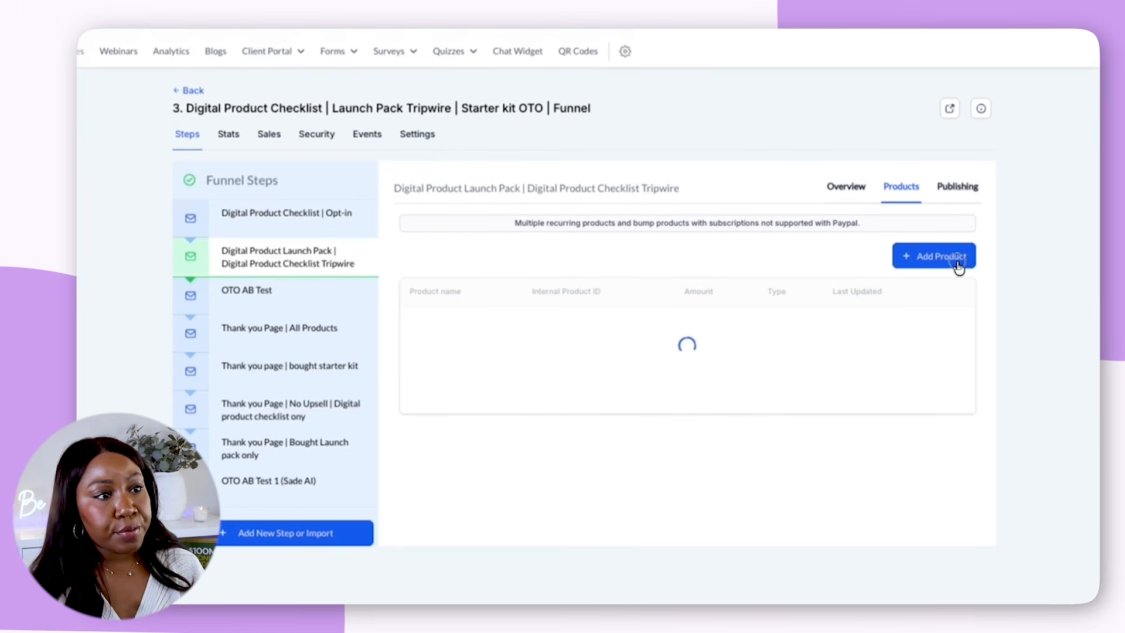
pyautogui.click(573, 321)
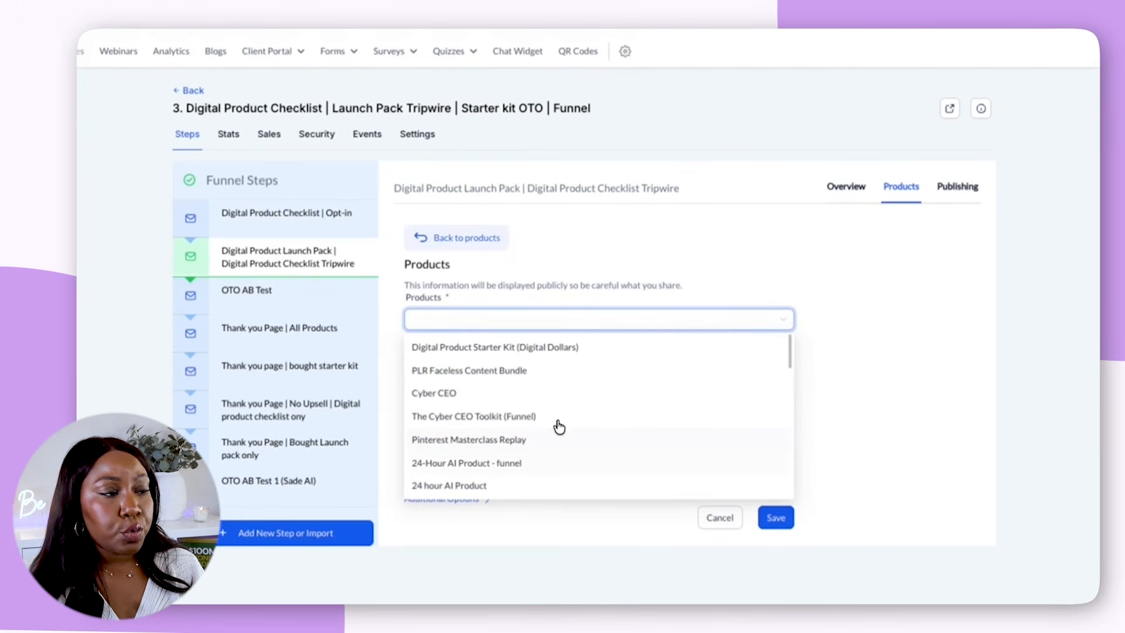
pyautogui.scroll(-1, 551, 451)
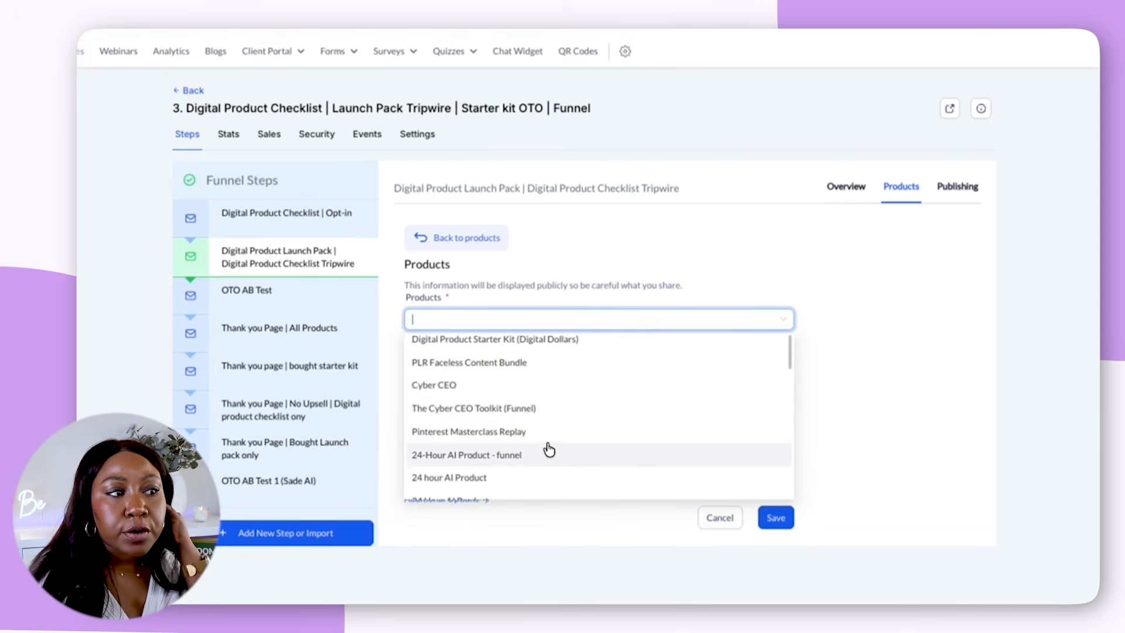
pyautogui.click(543, 436)
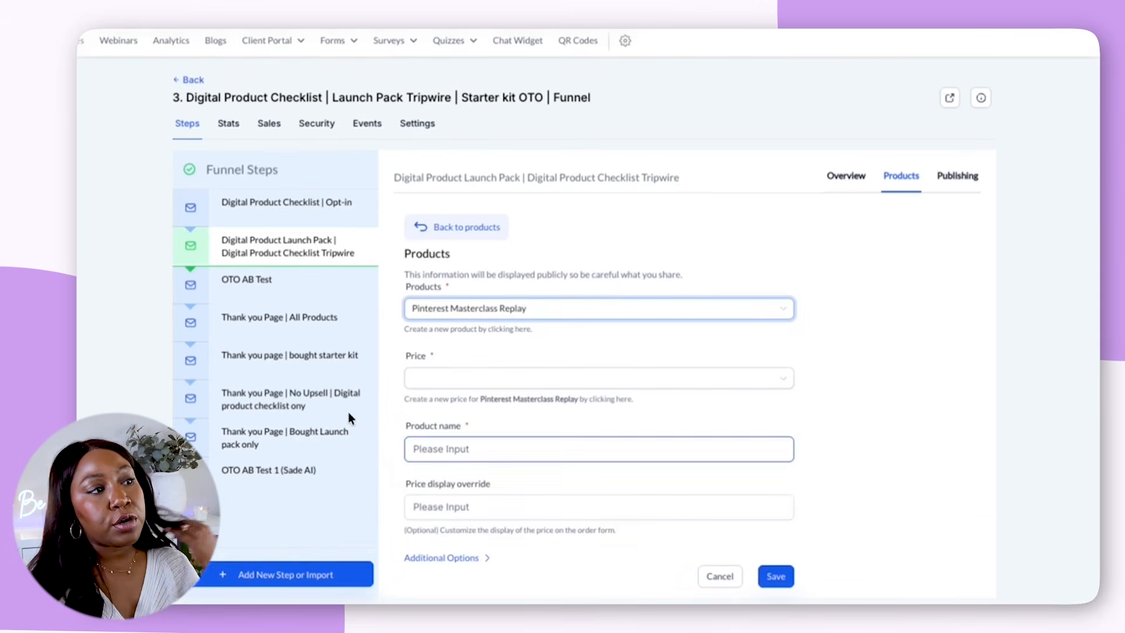
pyautogui.click(492, 378)
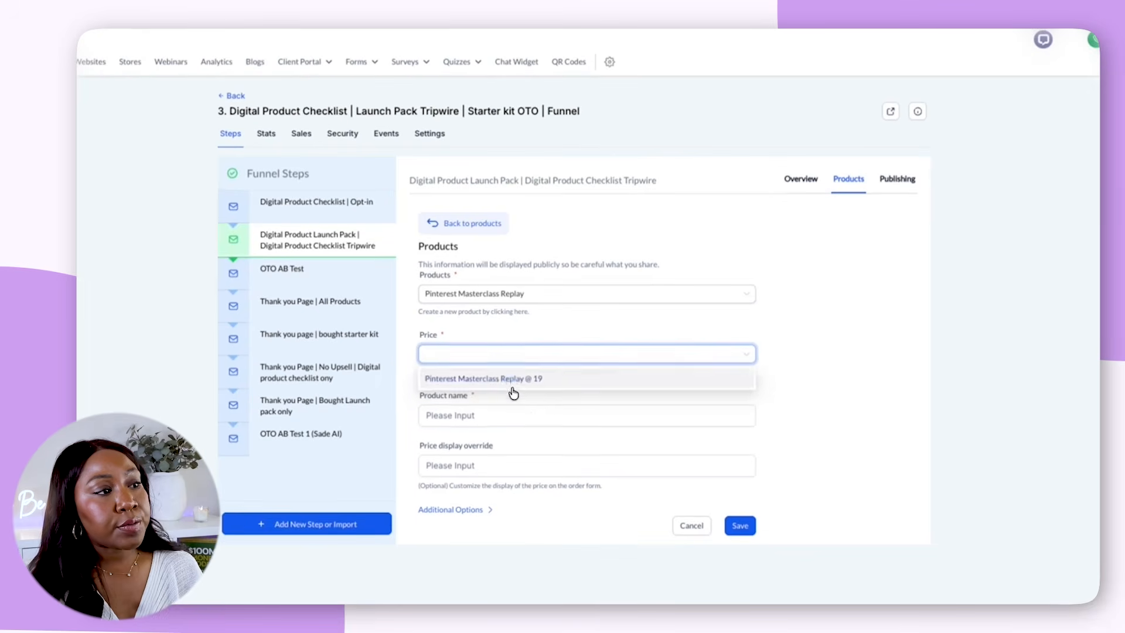
pyautogui.click(513, 380)
pyautogui.click(509, 414)
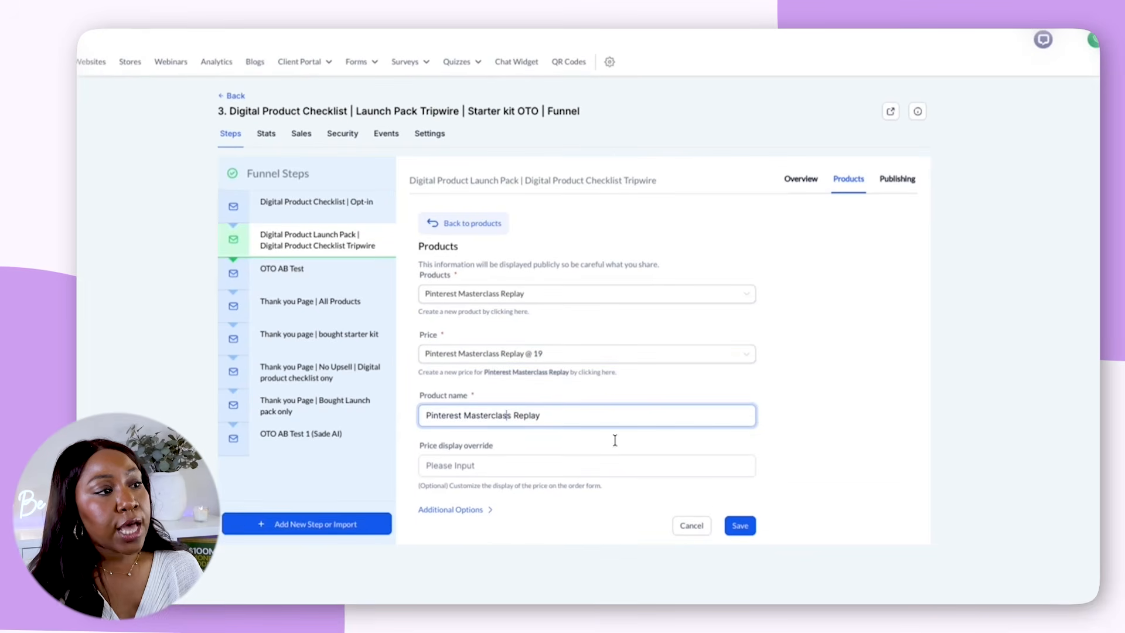
pyautogui.click(728, 527)
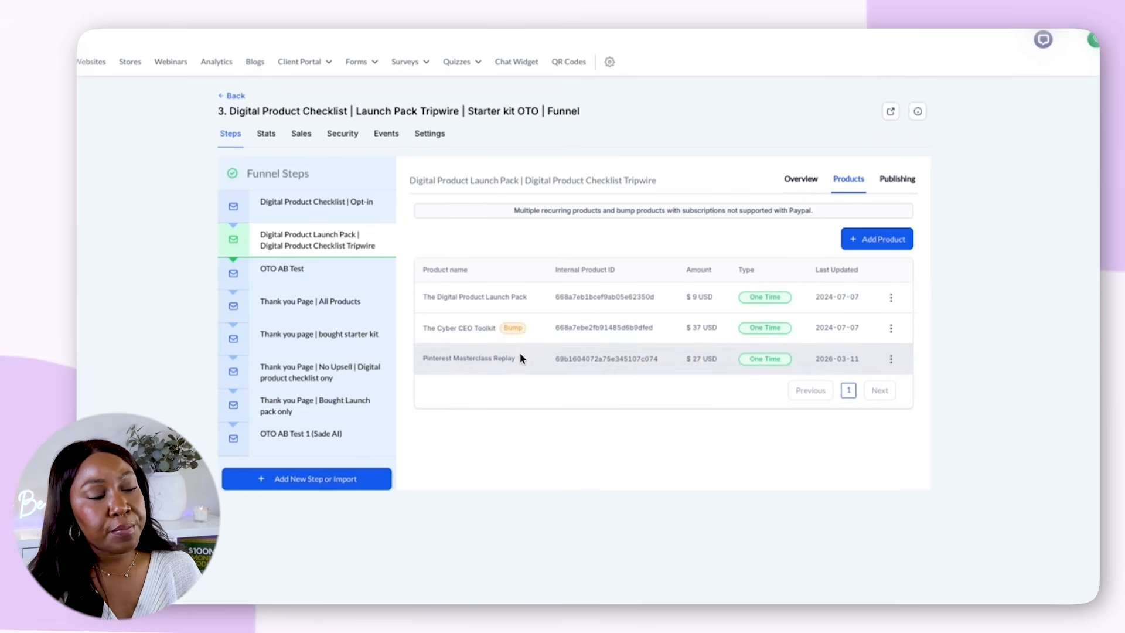
# Edit the Pinterest Masterclass Replay product in the funnel step and mark it as a bump product in its additional options
pyautogui.click(890, 359)
pyautogui.click(897, 321)
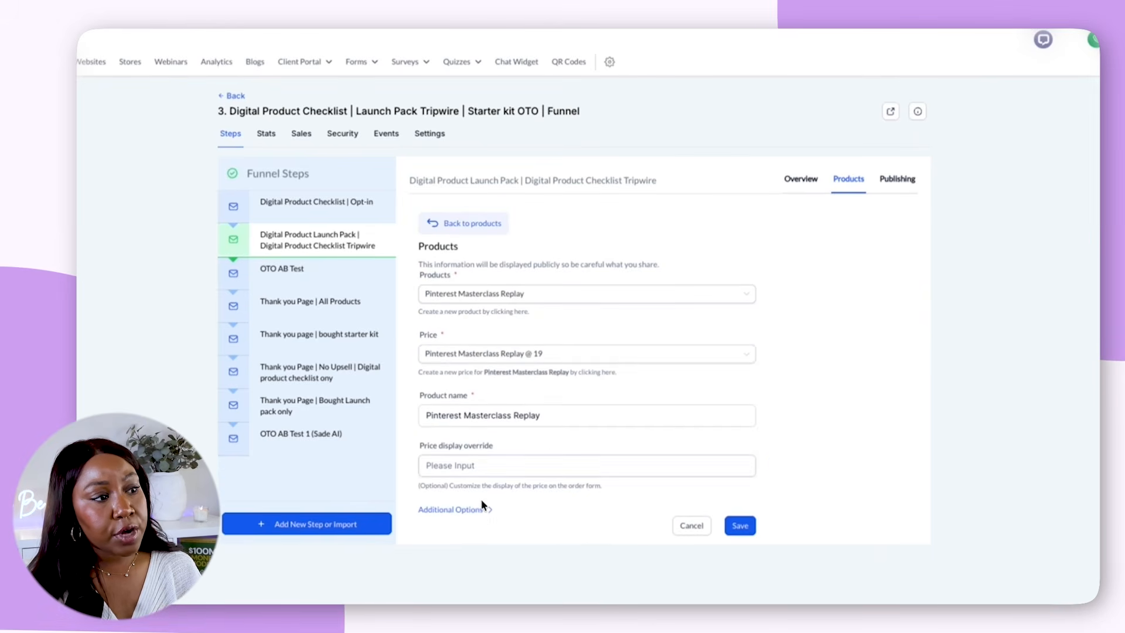
pyautogui.click(482, 511)
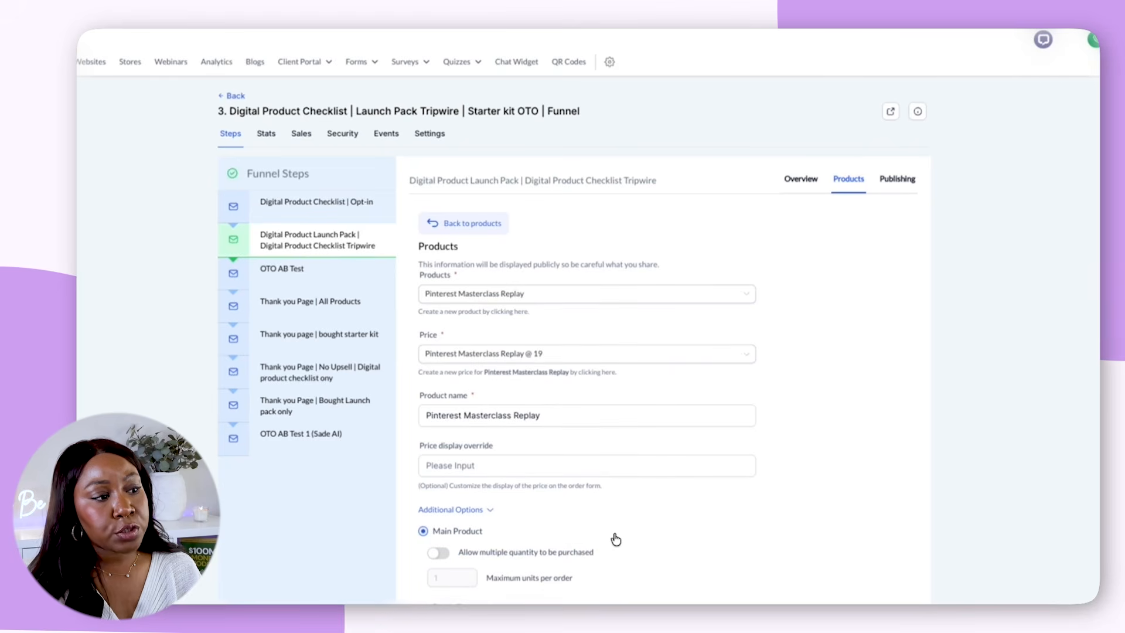
pyautogui.click(423, 603)
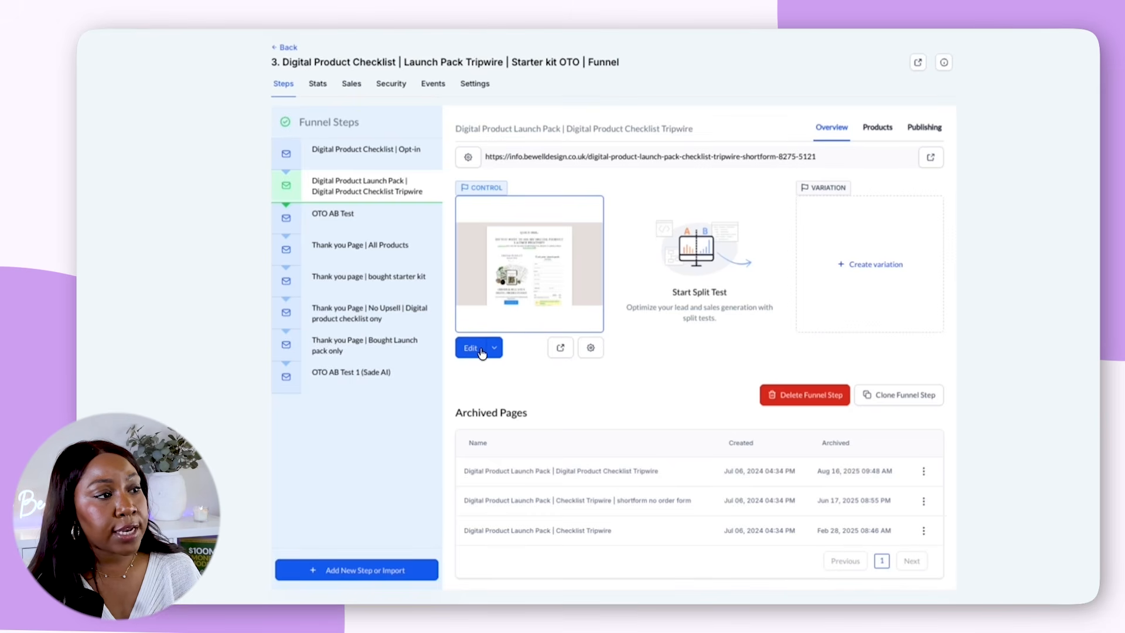
# Open the Digital Product Launch Pack control page in the page builder and select its order form for editing
pyautogui.click(492, 356)
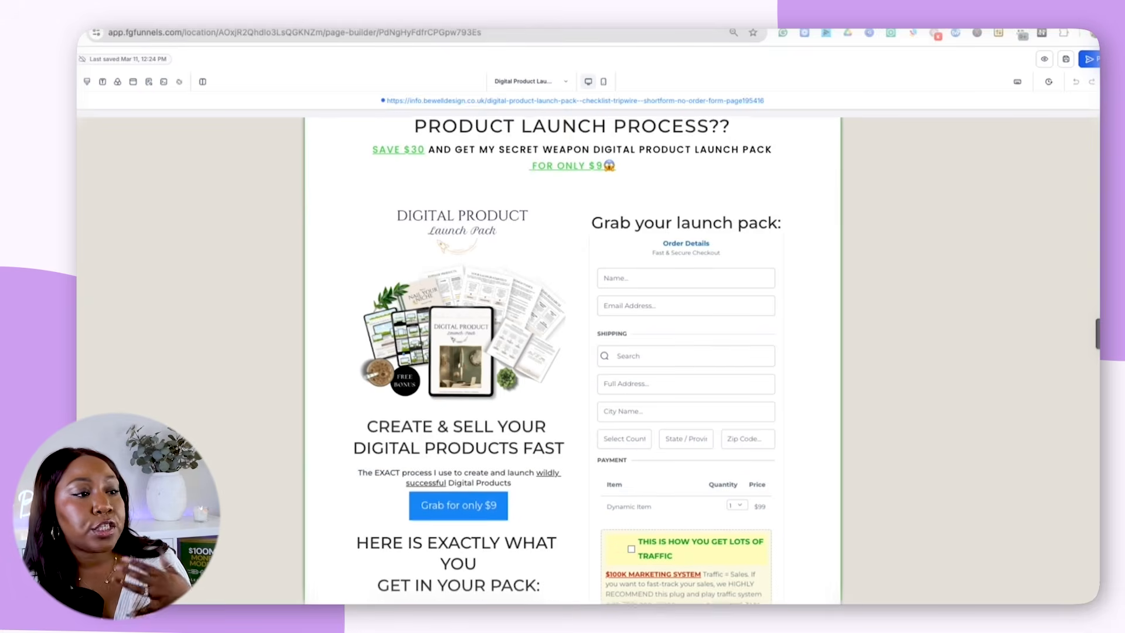
pyautogui.scroll(-4, 574, 352)
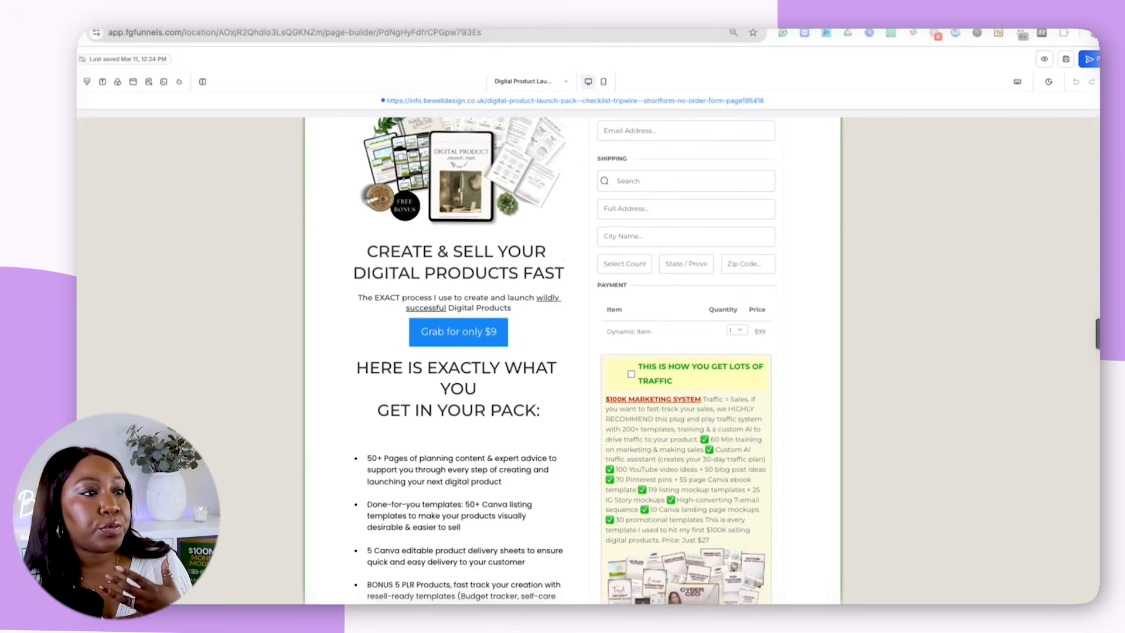
pyautogui.scroll(-2, 707, 249)
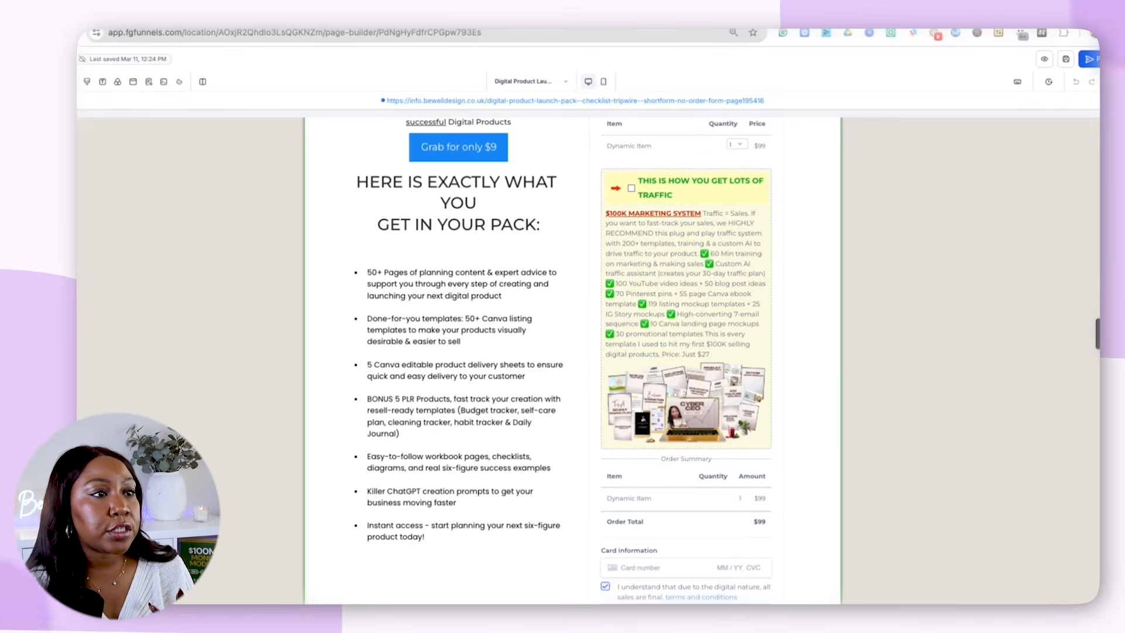
pyautogui.click(707, 249)
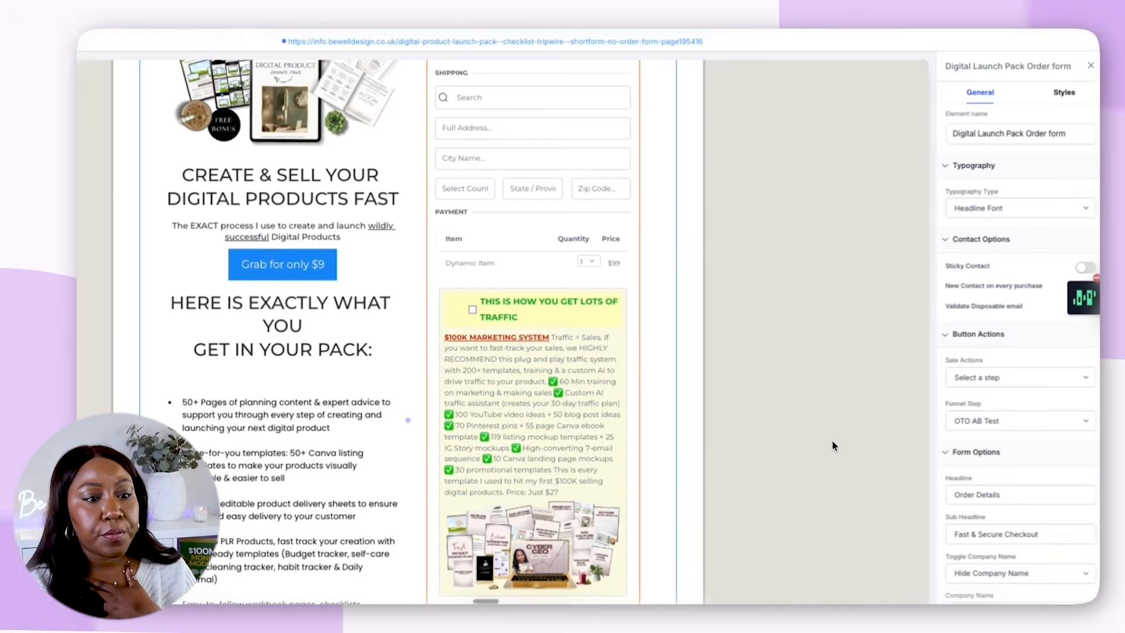
# Add another order bump to the order form and choose Pinterest Masterclass Replay as its product
pyautogui.scroll(5, 832, 440)
pyautogui.scroll(-5, 1028, 466)
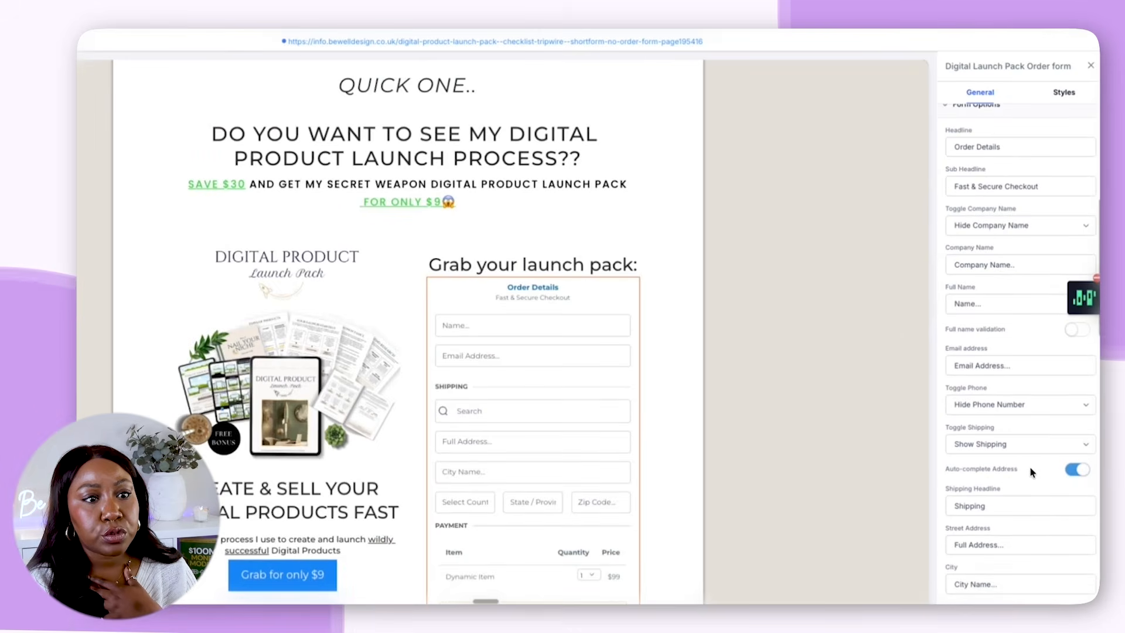
pyautogui.scroll(1, 1029, 465)
pyautogui.scroll(-6, 1031, 466)
pyautogui.scroll(-7, 1038, 465)
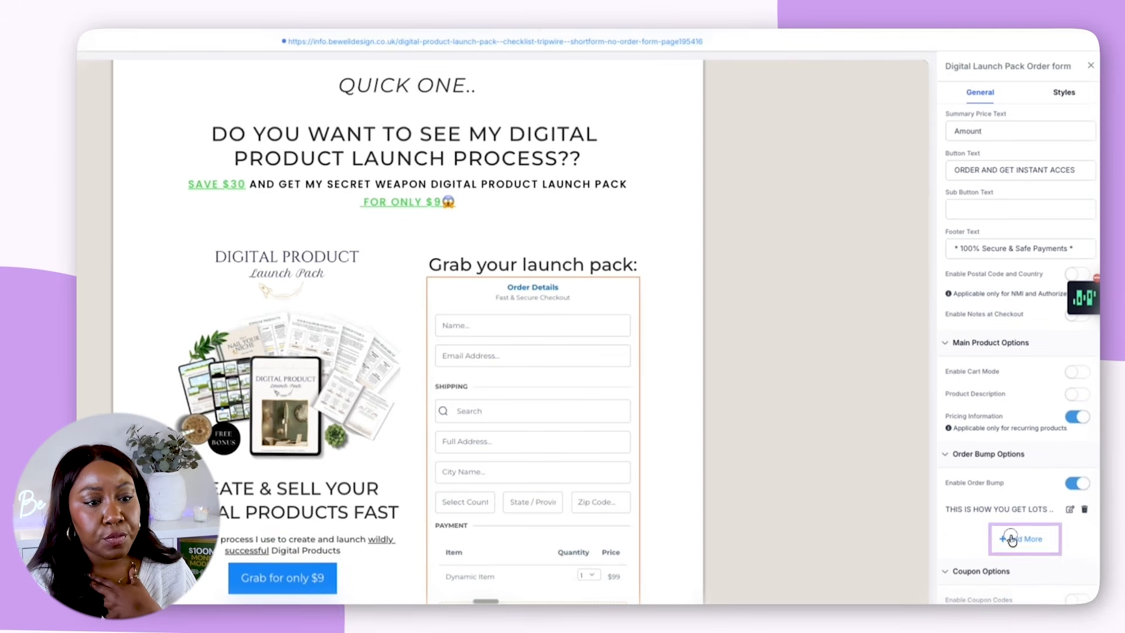
pyautogui.click(1012, 540)
pyautogui.scroll(-4, 999, 492)
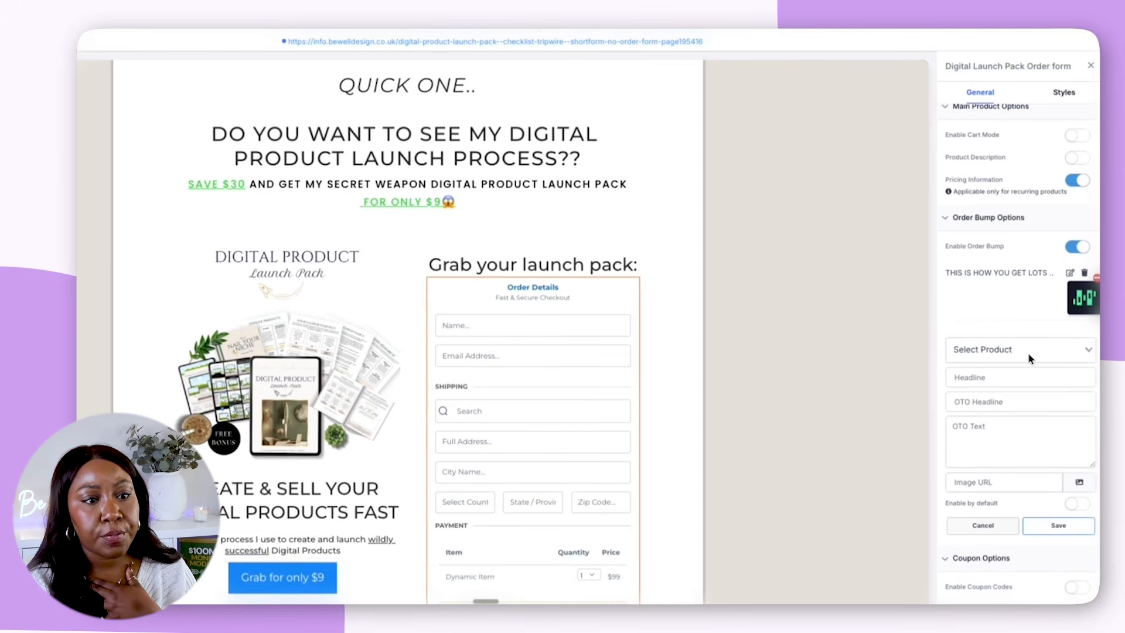
pyautogui.click(1020, 348)
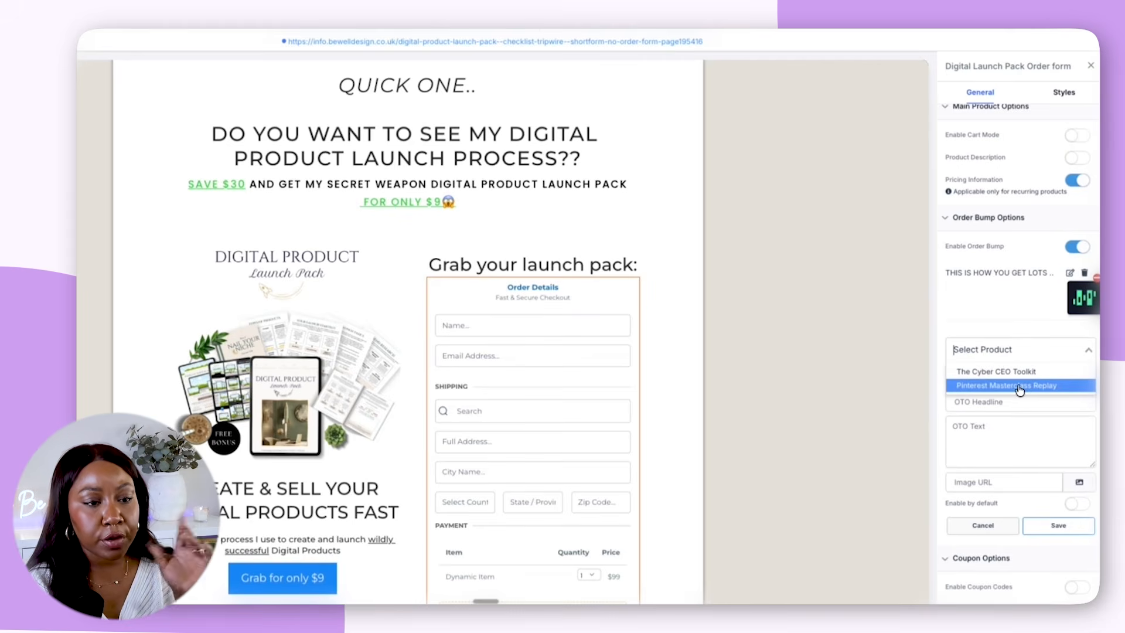
pyautogui.click(1018, 392)
# Set the new bump's headline to "GET PAID ON PINTEREST - $27" and its OTO headline to "[MUST HAVE ADD ON]"
pyautogui.click(999, 377)
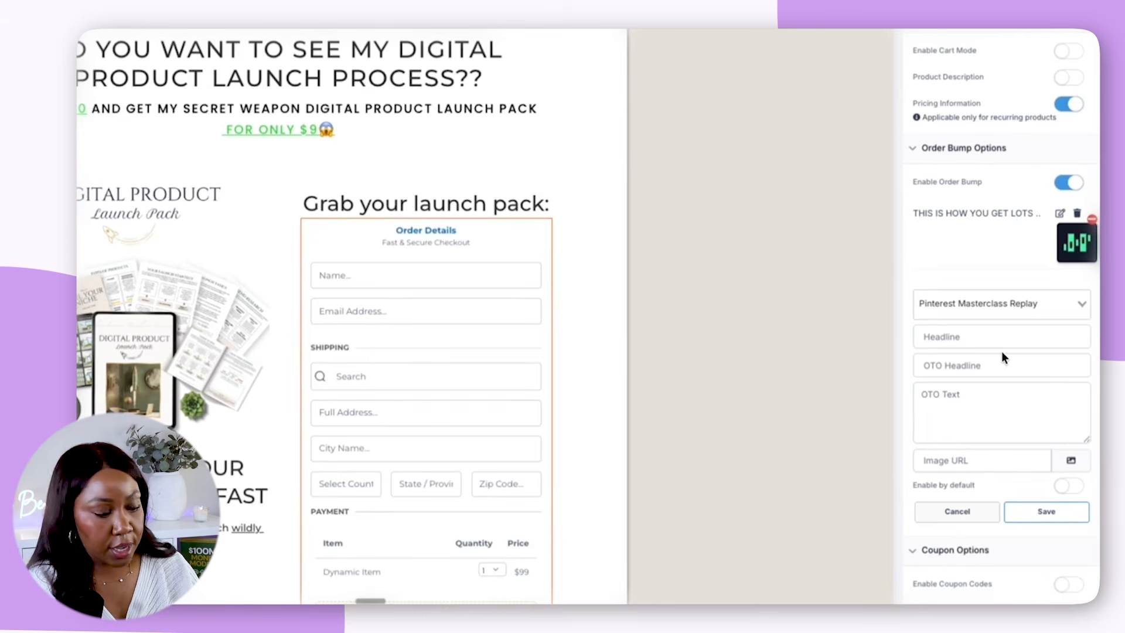
pyautogui.click(1001, 348)
pyautogui.write('GET PAID ON PINTEREST - $27')
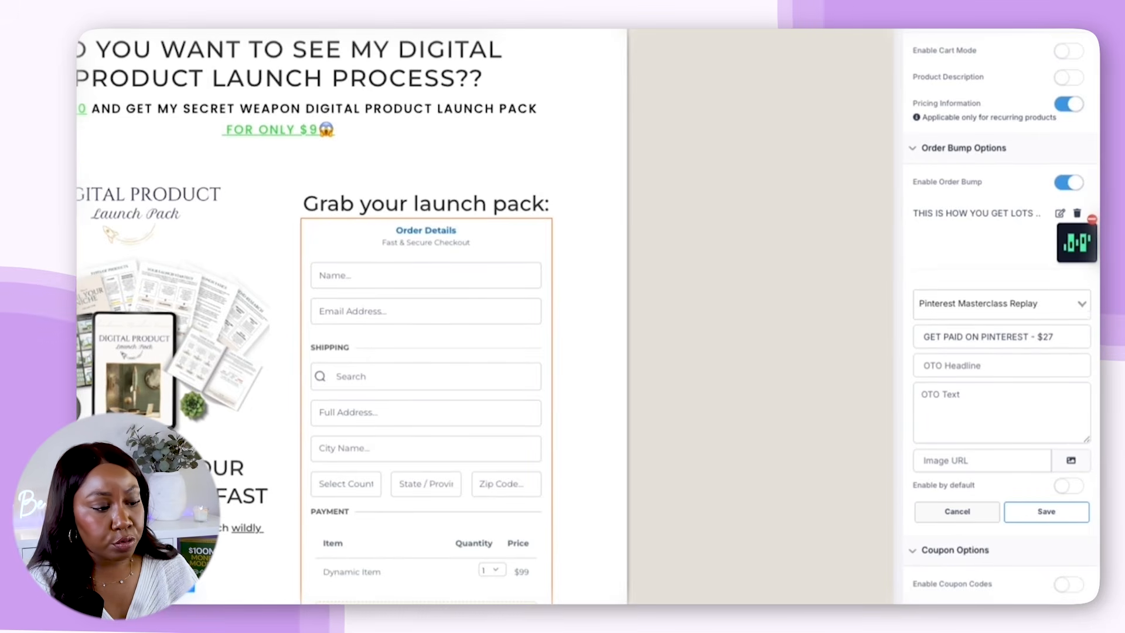
pyautogui.click(963, 339)
pyautogui.click(964, 363)
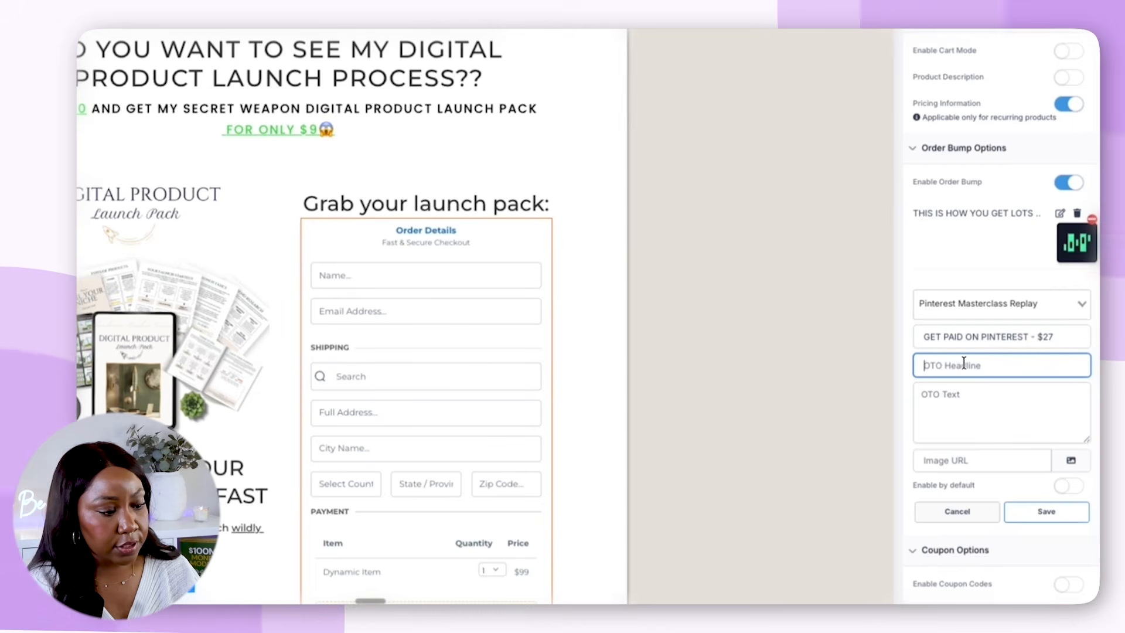
pyautogui.write('[MUST HAVE ADD ON]')
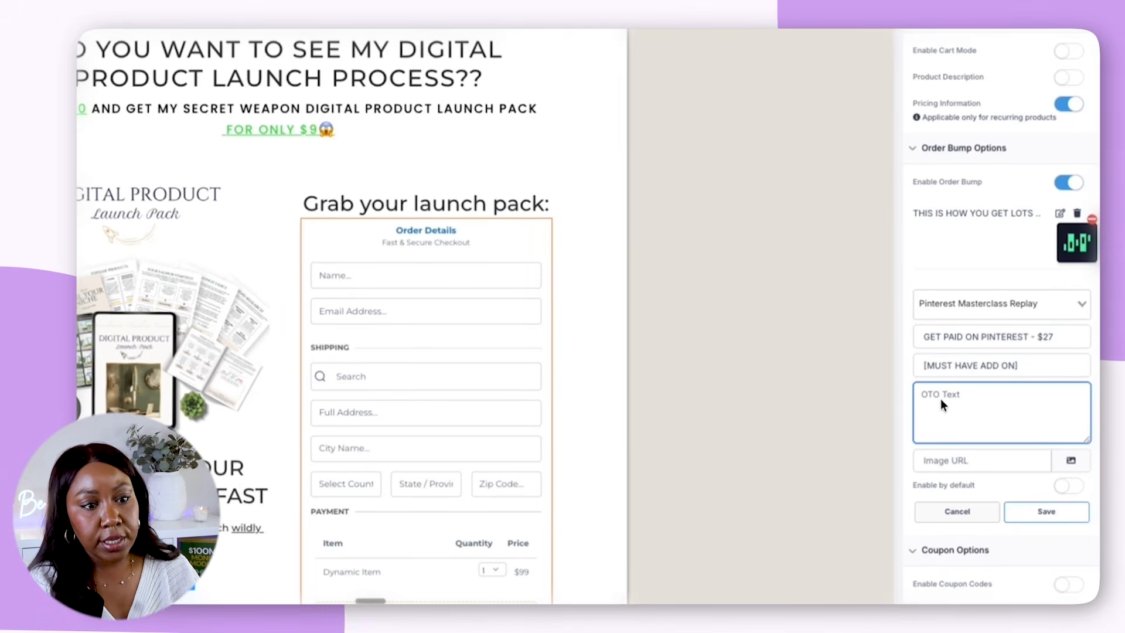
# Enter the OTO text starting "Upgrade your order to include our highly requested get paid on Pinterest masterclass Replay" and choose the Pinterest mockup image from media storage
pyautogui.hotkey('ctrl', 'v')
pyautogui.scroll(3, 1013, 420)
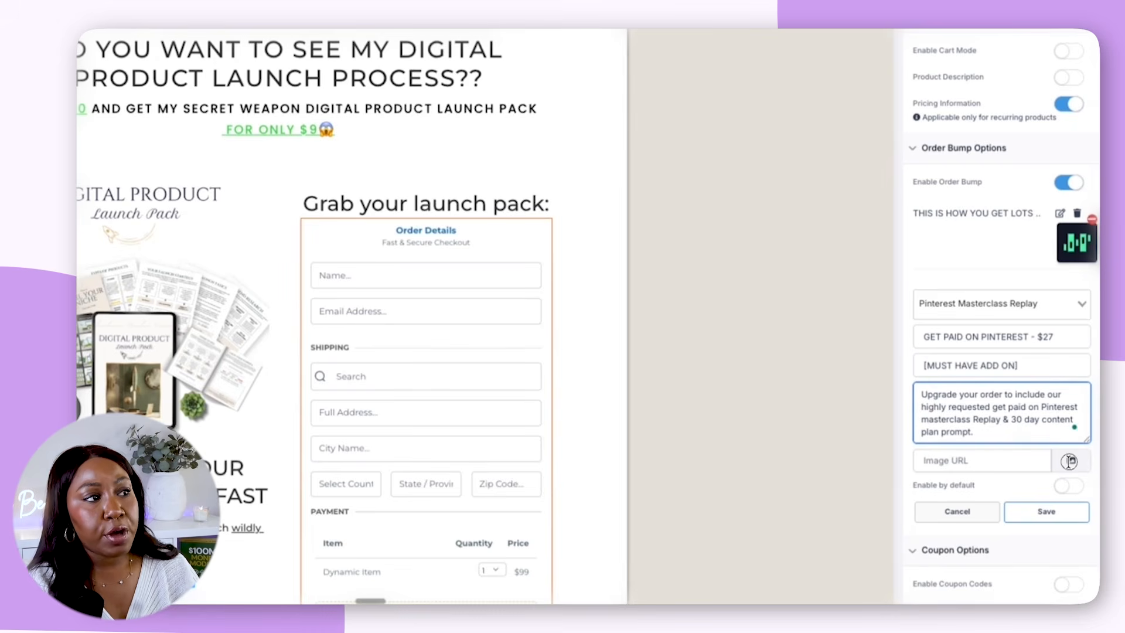
pyautogui.click(1069, 461)
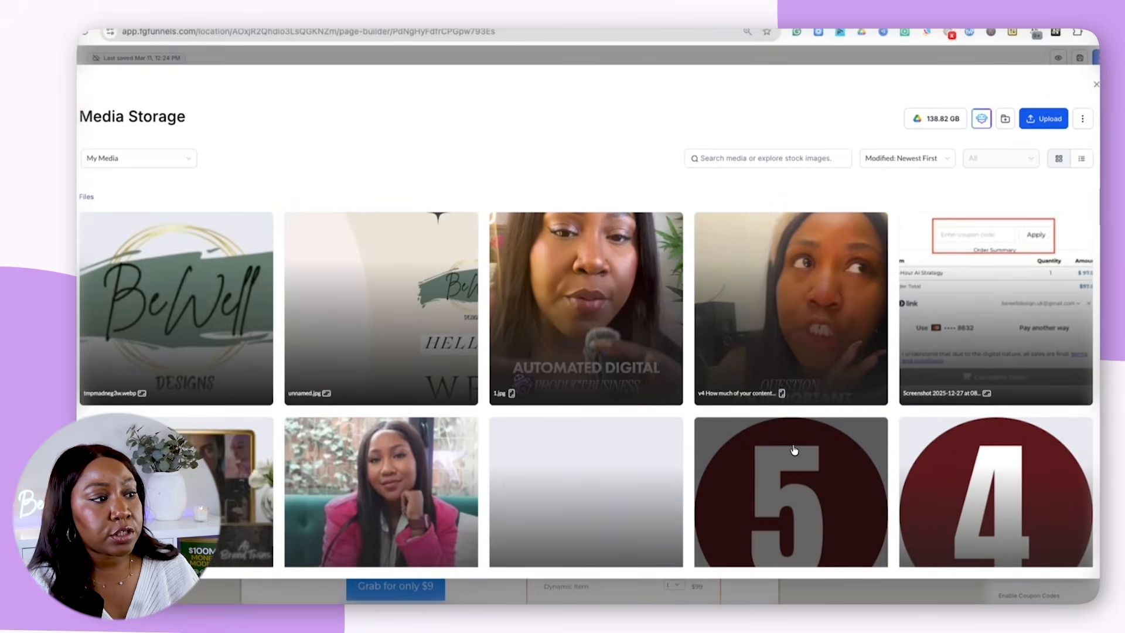
pyautogui.scroll(-10, 794, 450)
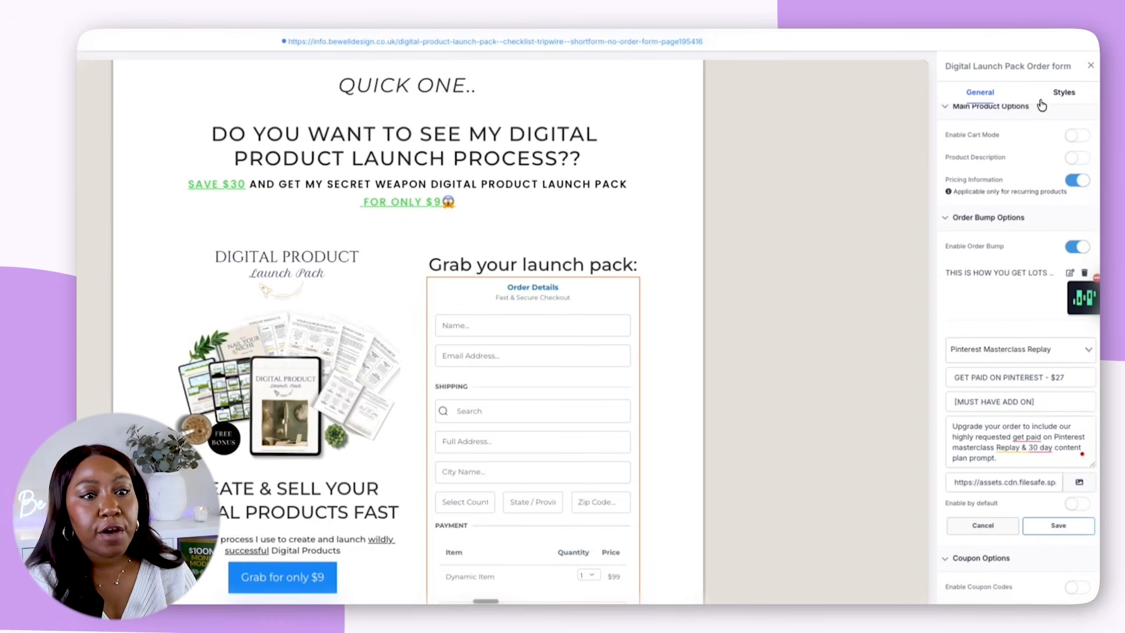
# Save the Pinterest order bump and review how it looks within the order form on the page
pyautogui.scroll(-1, 1009, 492)
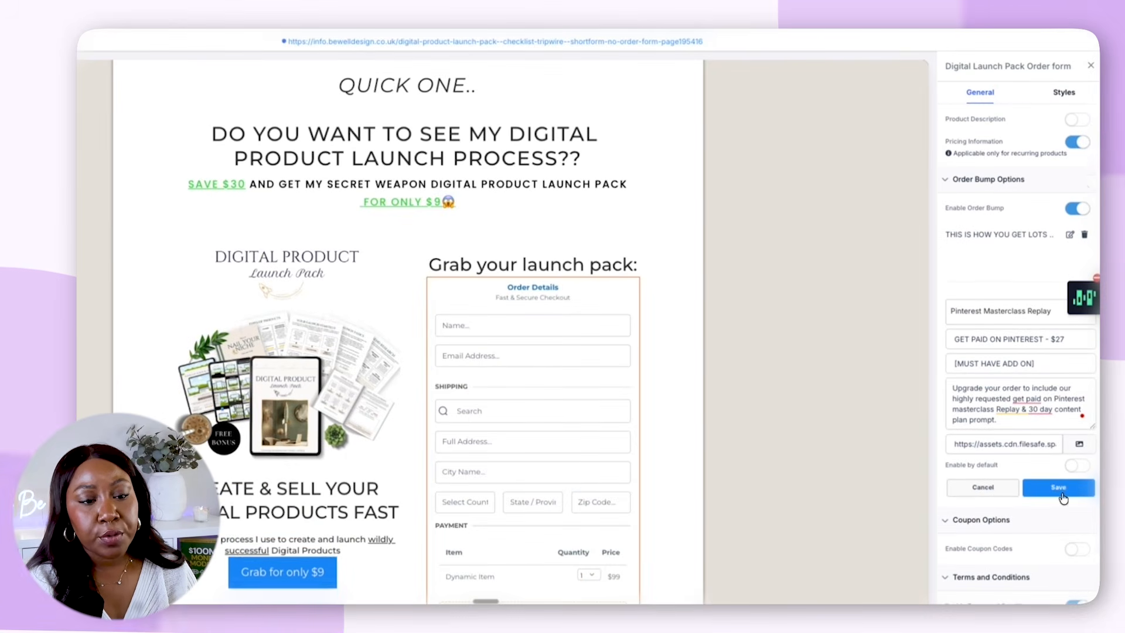
pyautogui.click(1061, 492)
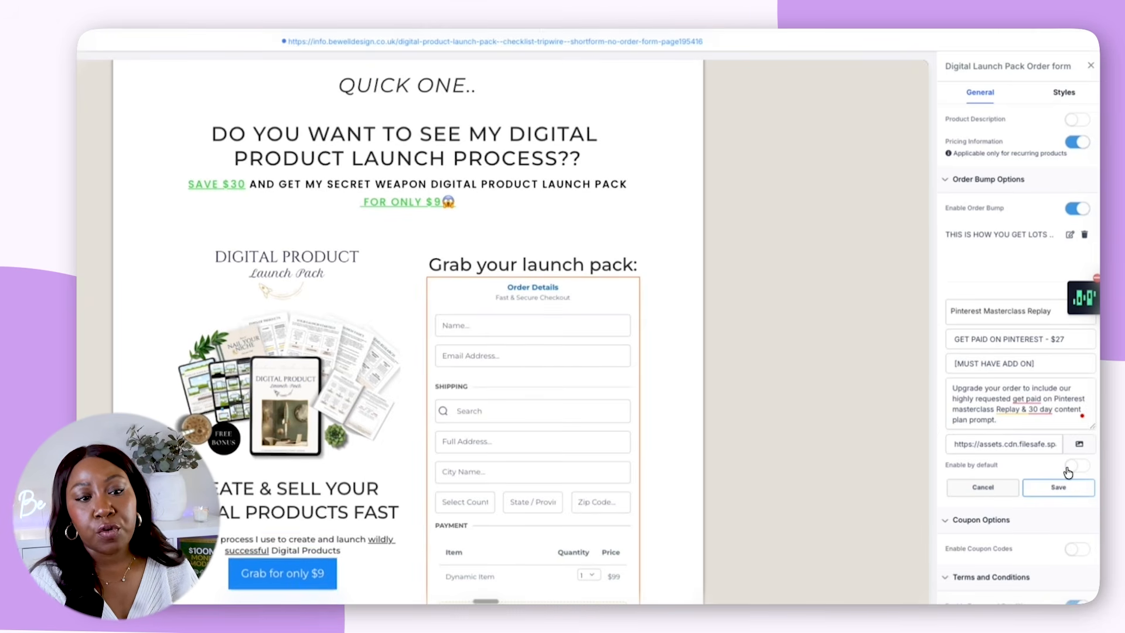
pyautogui.scroll(-1, 988, 410)
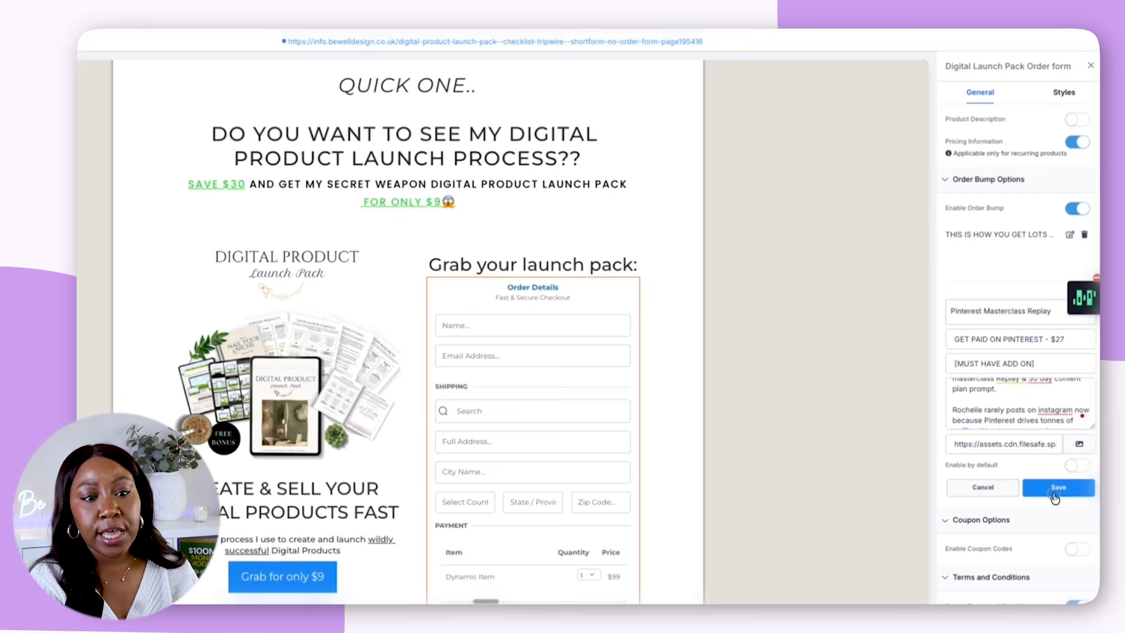
pyautogui.click(1057, 487)
pyautogui.scroll(-10, 615, 434)
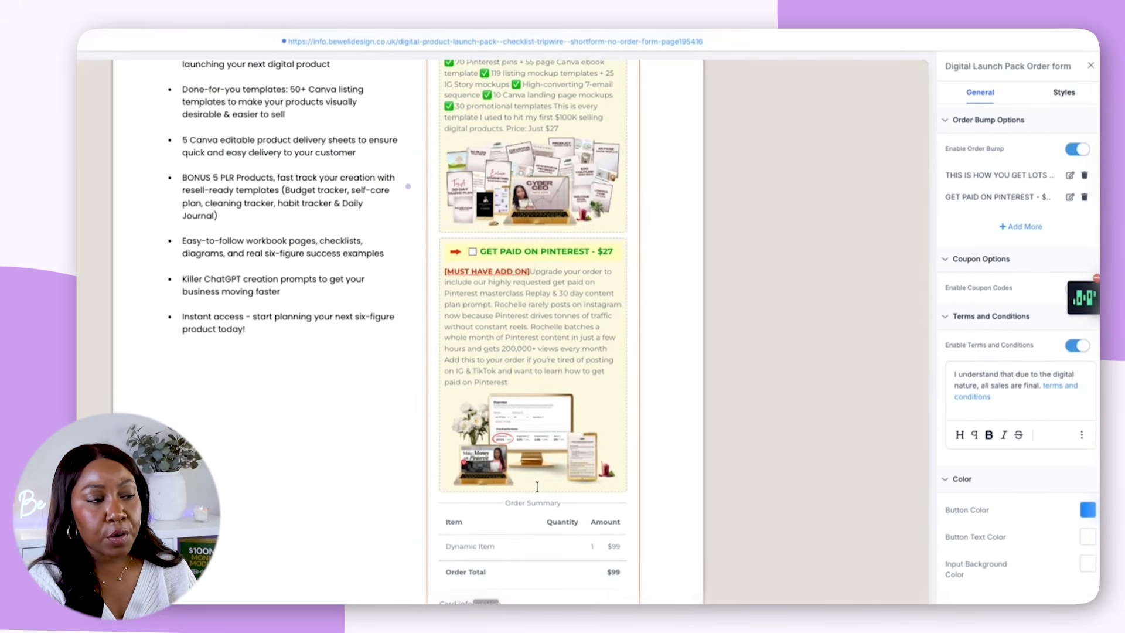
pyautogui.scroll(1, 543, 160)
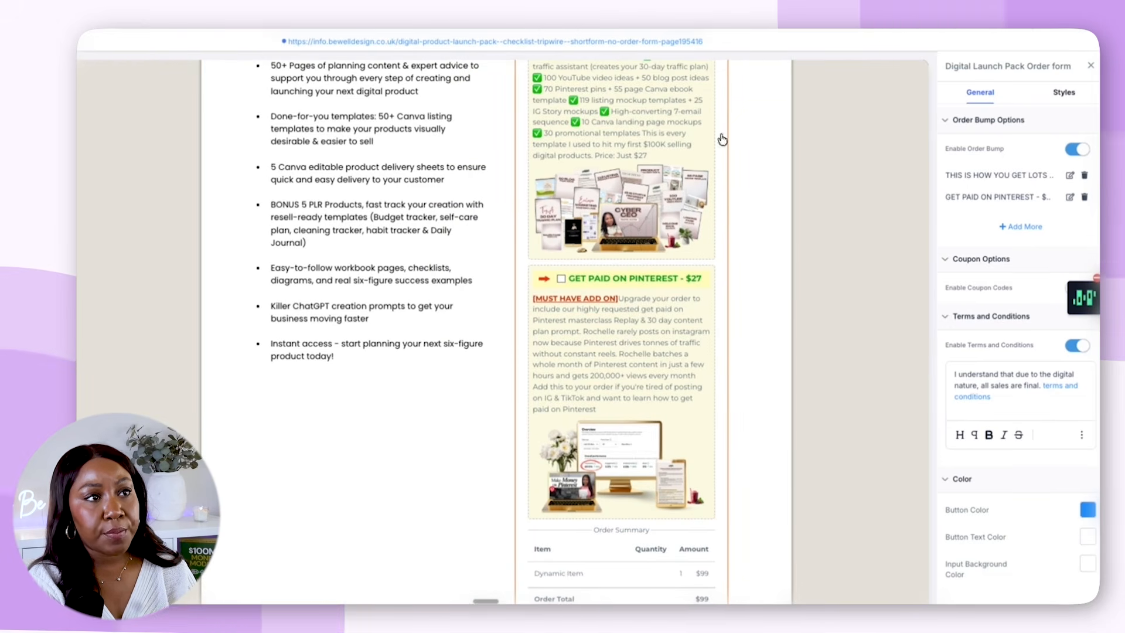
# Look over the order form in the page builder, from the customer detail fields through both order bumps to the order summary
pyautogui.scroll(-1, 762, 332)
pyautogui.scroll(-2, 762, 331)
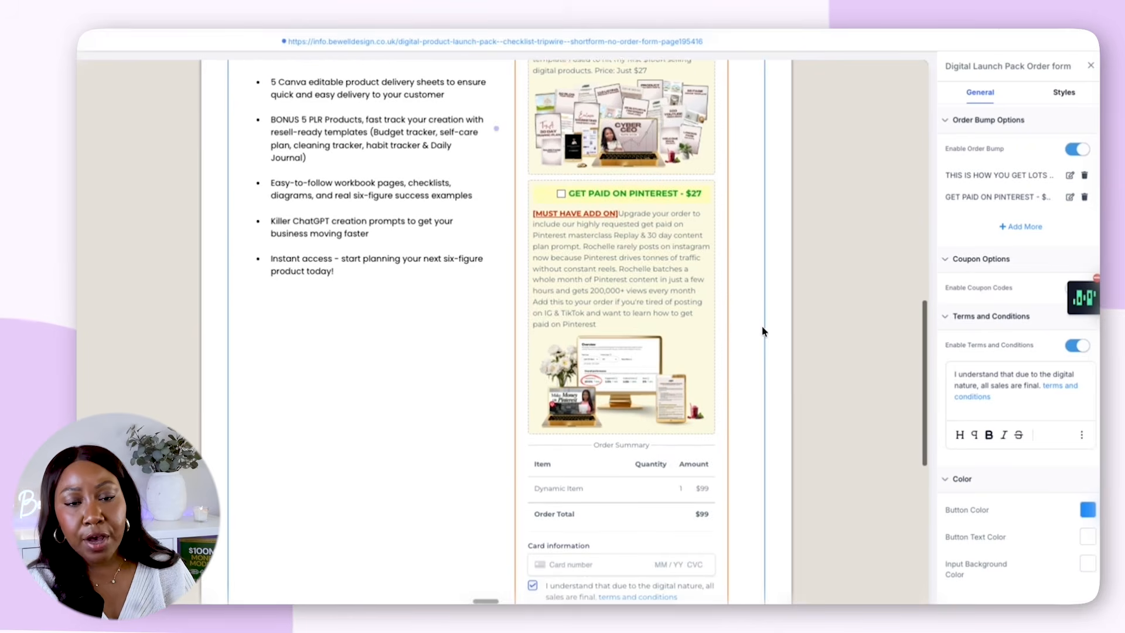
pyautogui.scroll(20, 762, 331)
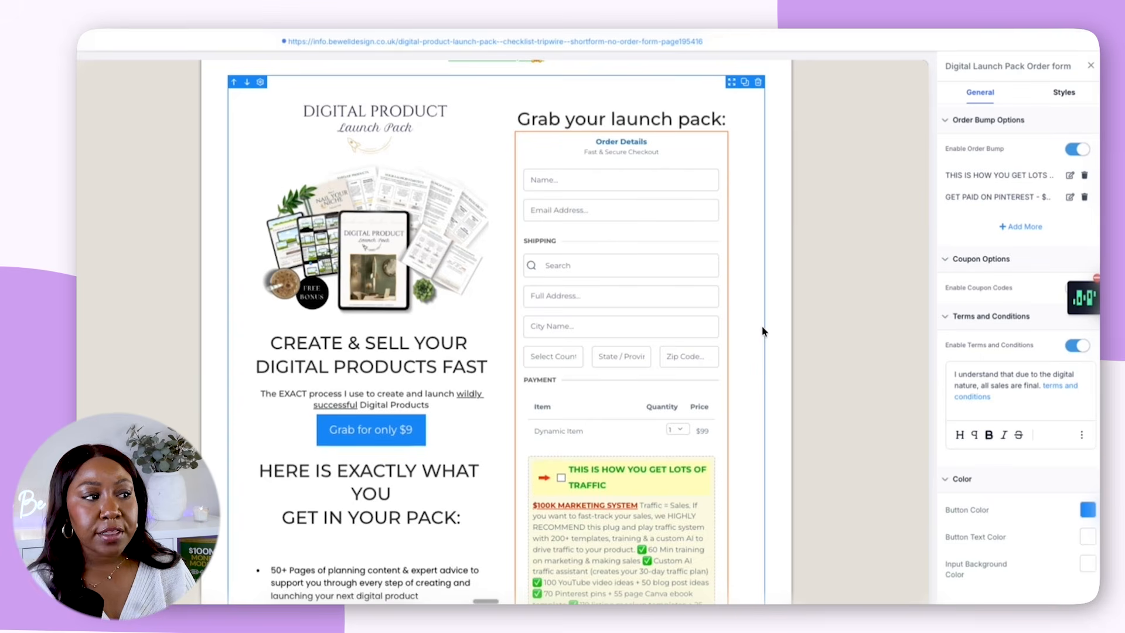
pyautogui.scroll(-6, 615, 362)
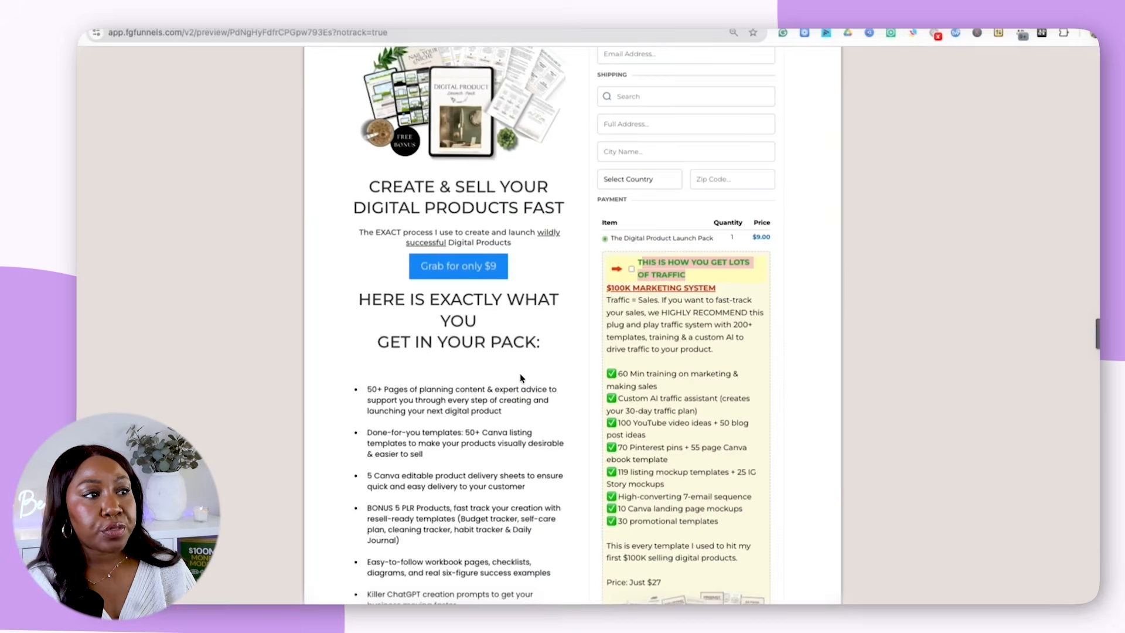
# Examine the tripwire page's preview, checking the copy, images and layout of the $100K Marketing System and Pinterest order bumps
pyautogui.scroll(5, 521, 378)
pyautogui.scroll(-7, 562, 299)
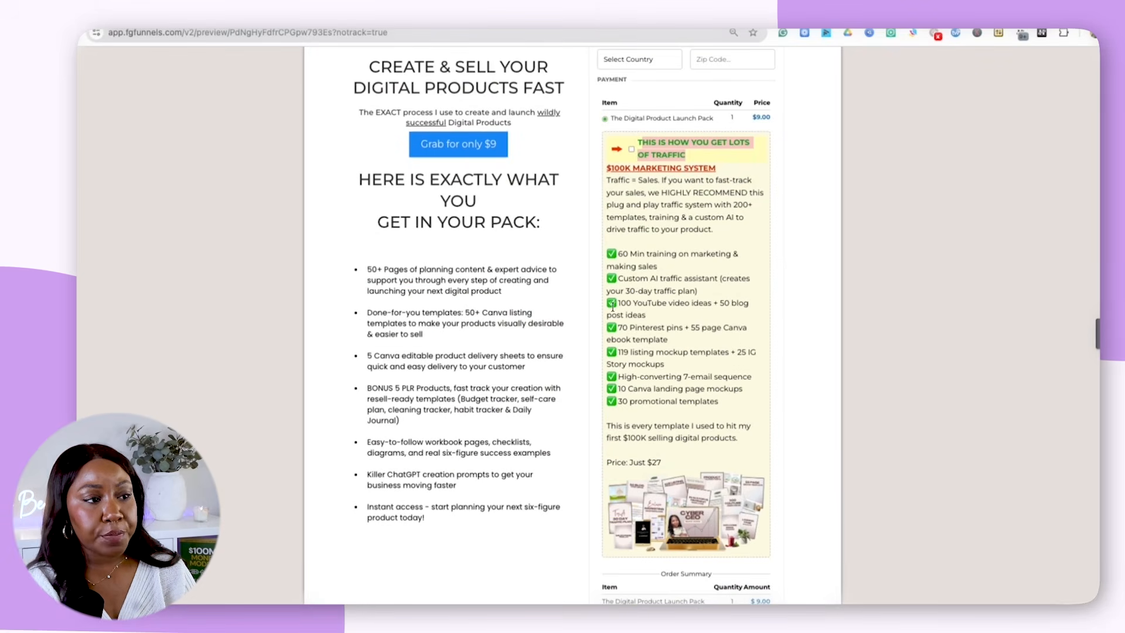
pyautogui.scroll(-1, 571, 287)
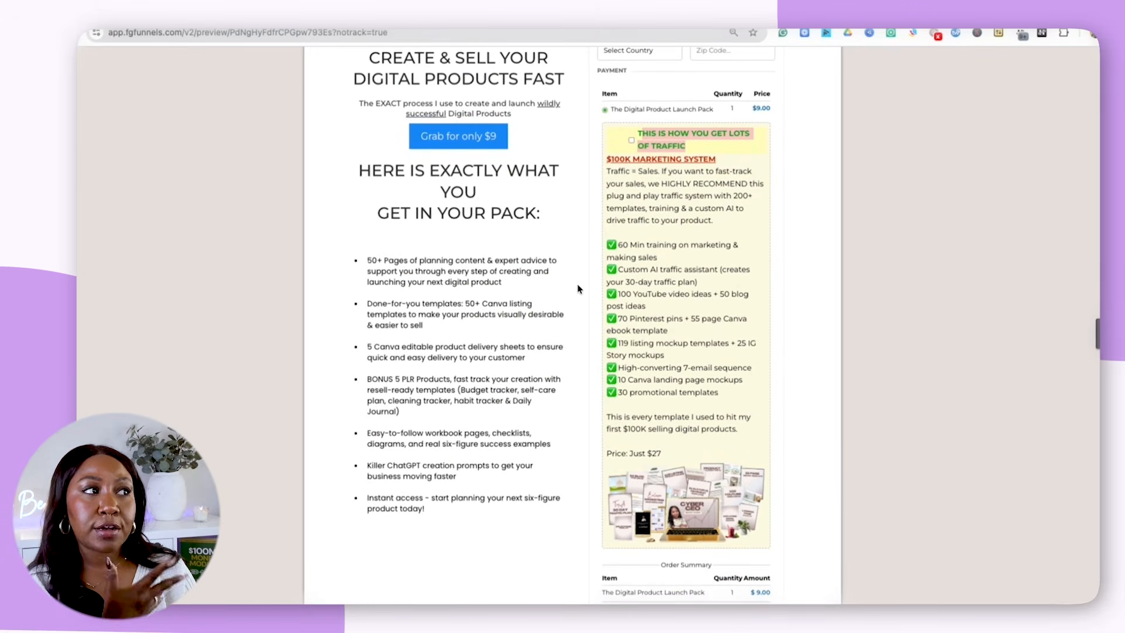
pyautogui.scroll(-4, 577, 288)
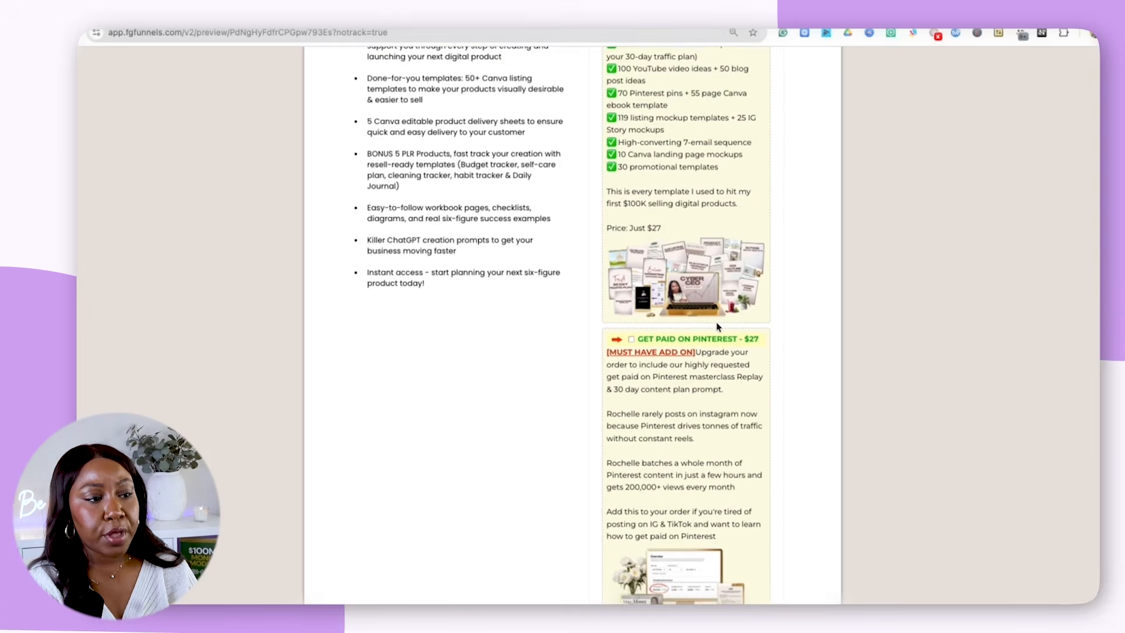
pyautogui.scroll(-1, 716, 326)
pyautogui.scroll(5, 711, 325)
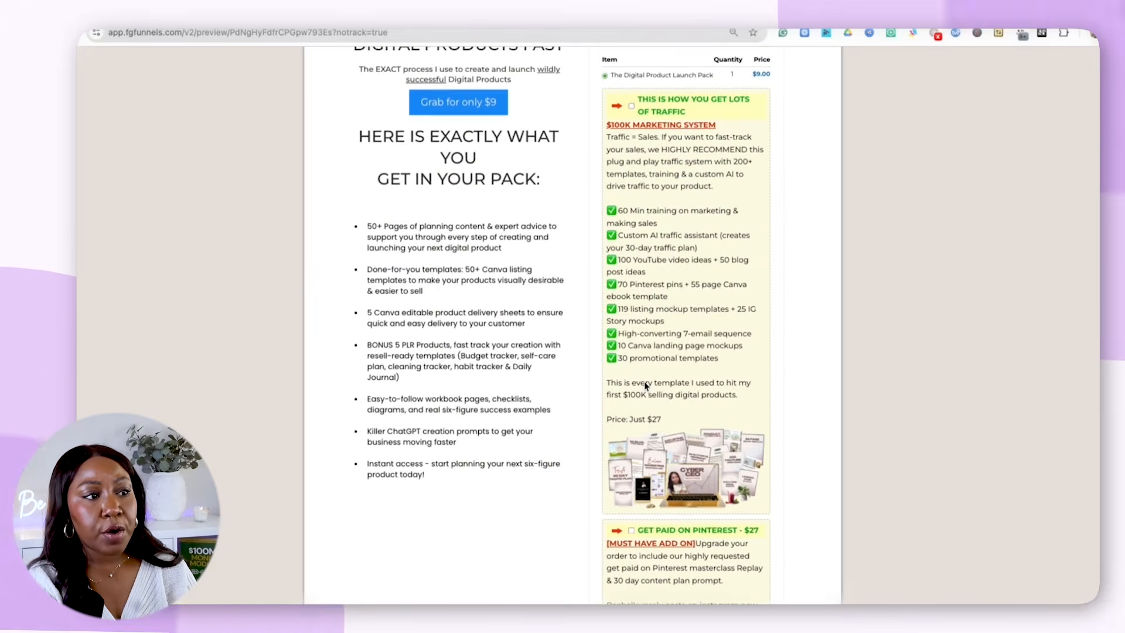
pyautogui.scroll(-7, 655, 298)
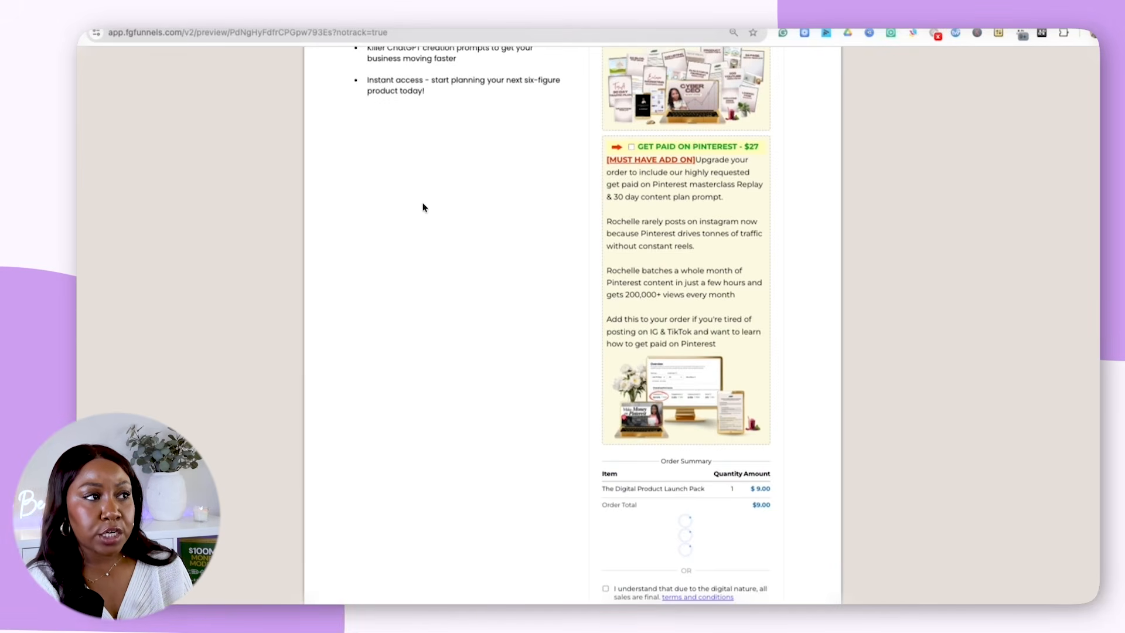
pyautogui.scroll(10, 427, 205)
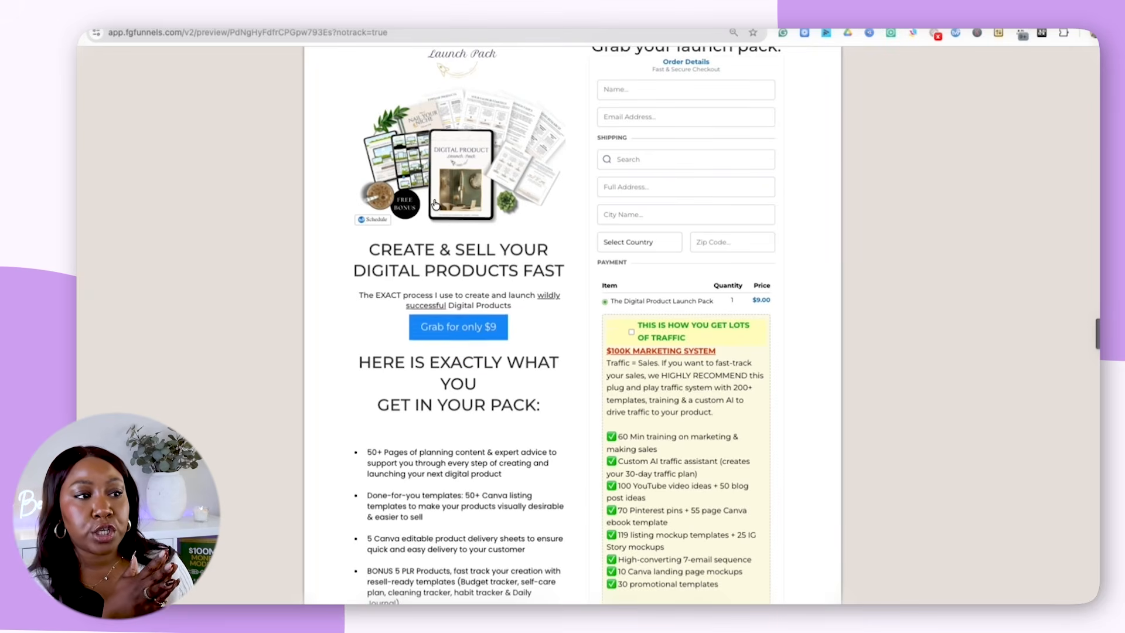
pyautogui.scroll(-3, 688, 256)
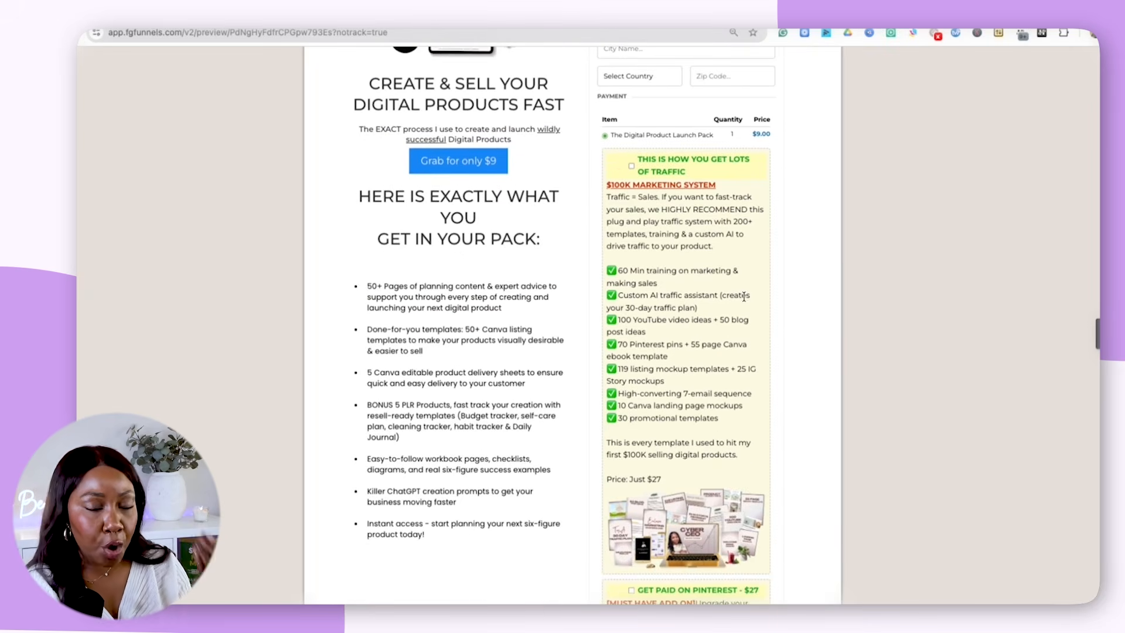
pyautogui.scroll(-2, 746, 505)
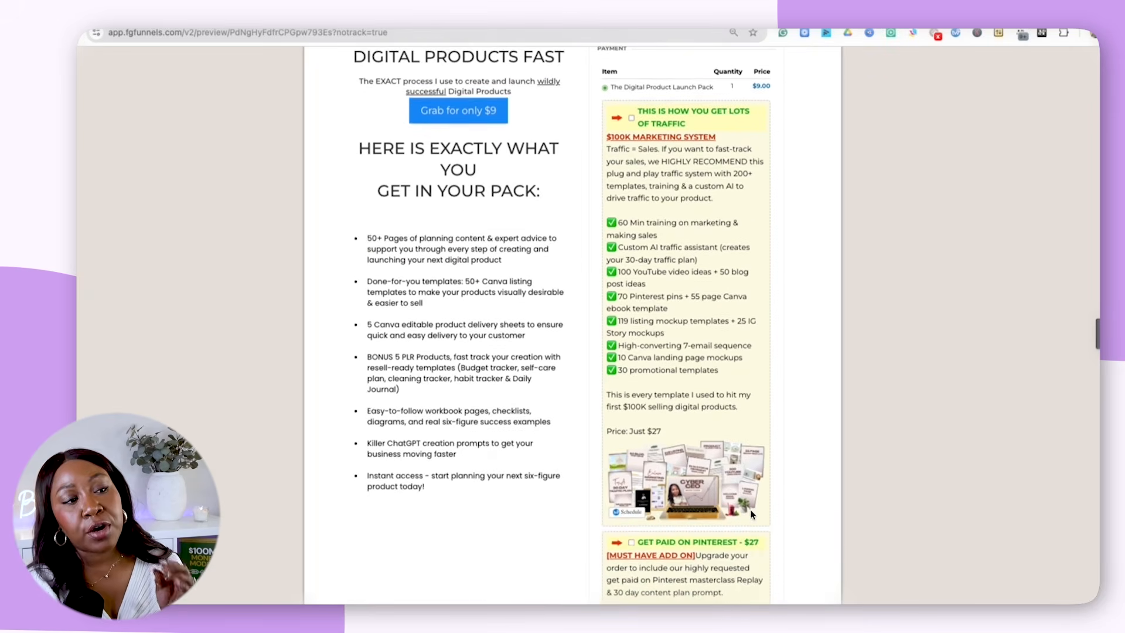
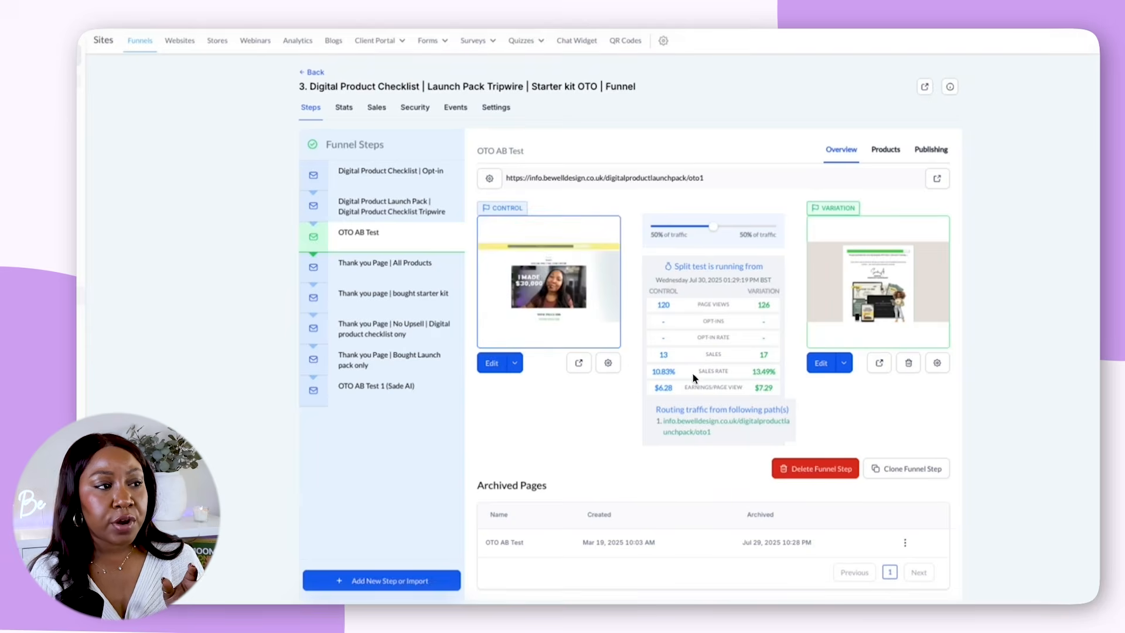
# Compare the OTO AB Test split-test results and declare the variation page the winner
pyautogui.moveTo(543, 350)
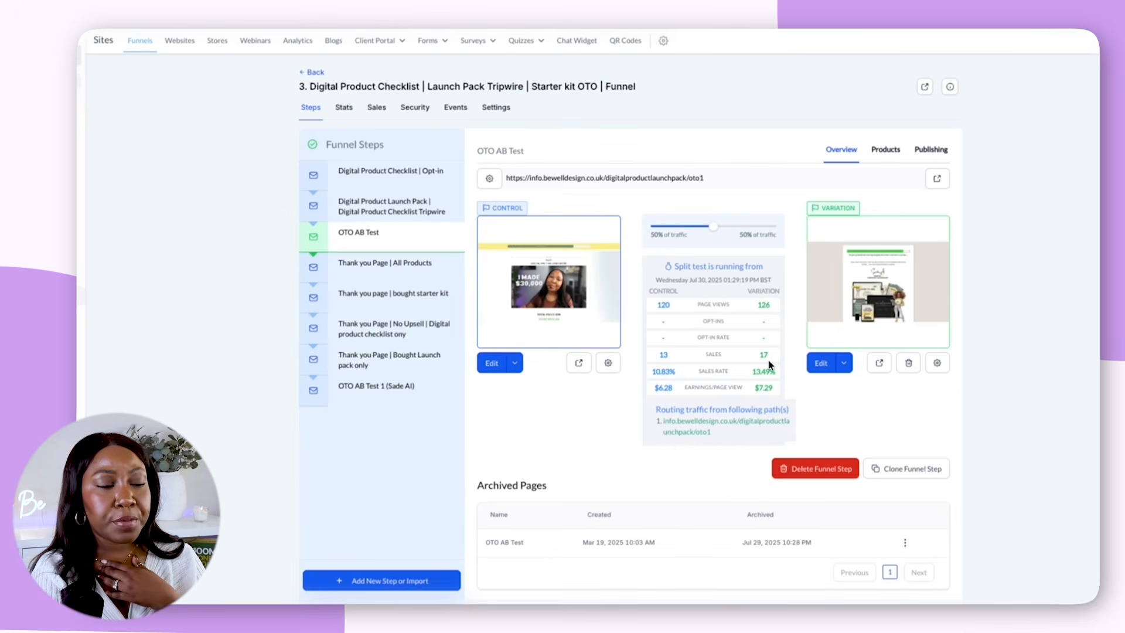
pyautogui.moveTo(906, 322)
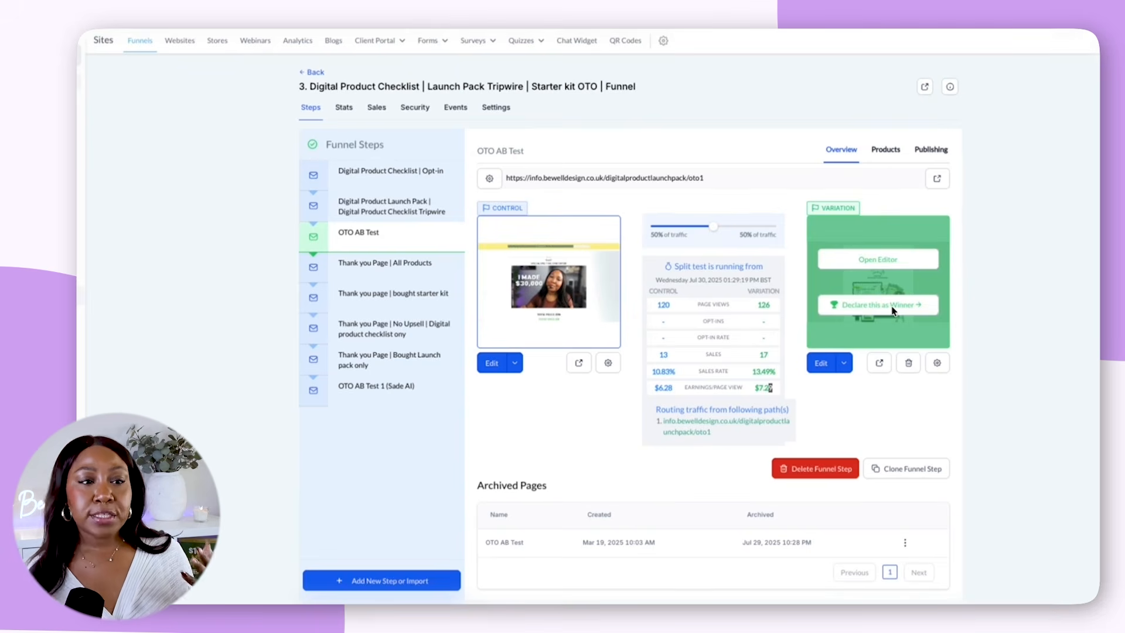
pyautogui.click(850, 300)
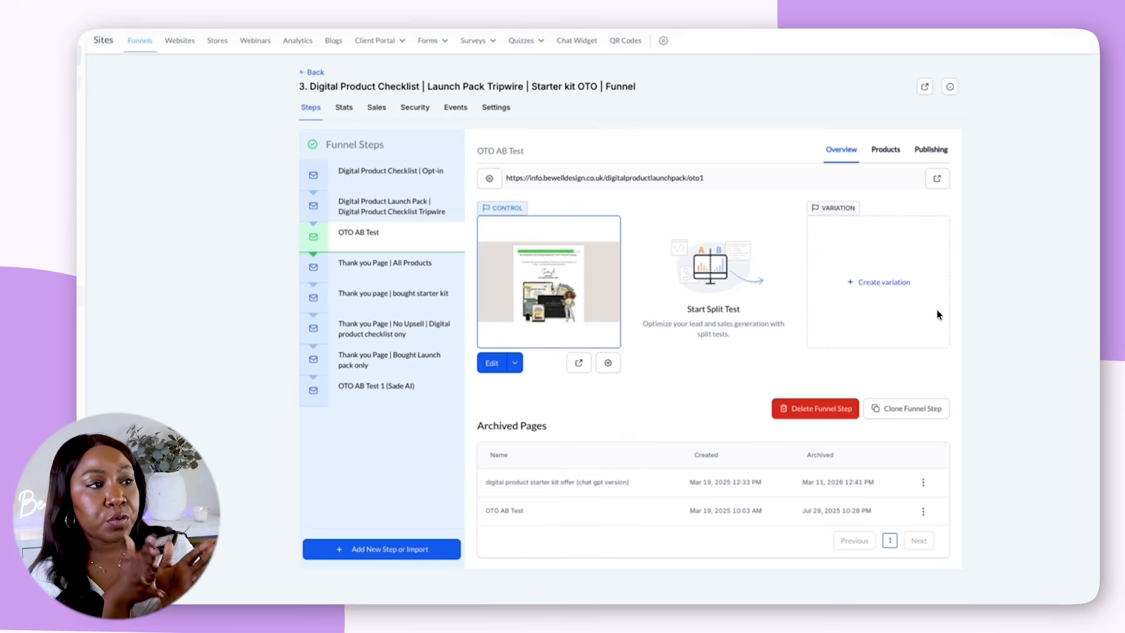
# Review the products attached to the OTO AB Test step and the additional options for a new product, including Bump Product
pyautogui.click(887, 151)
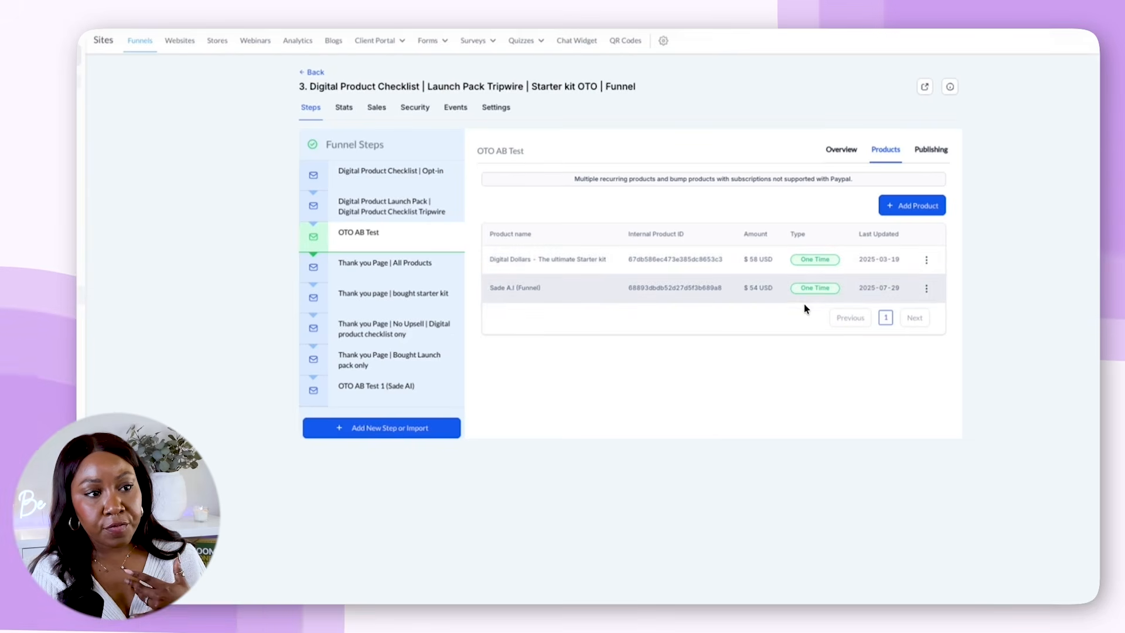
pyautogui.click(923, 209)
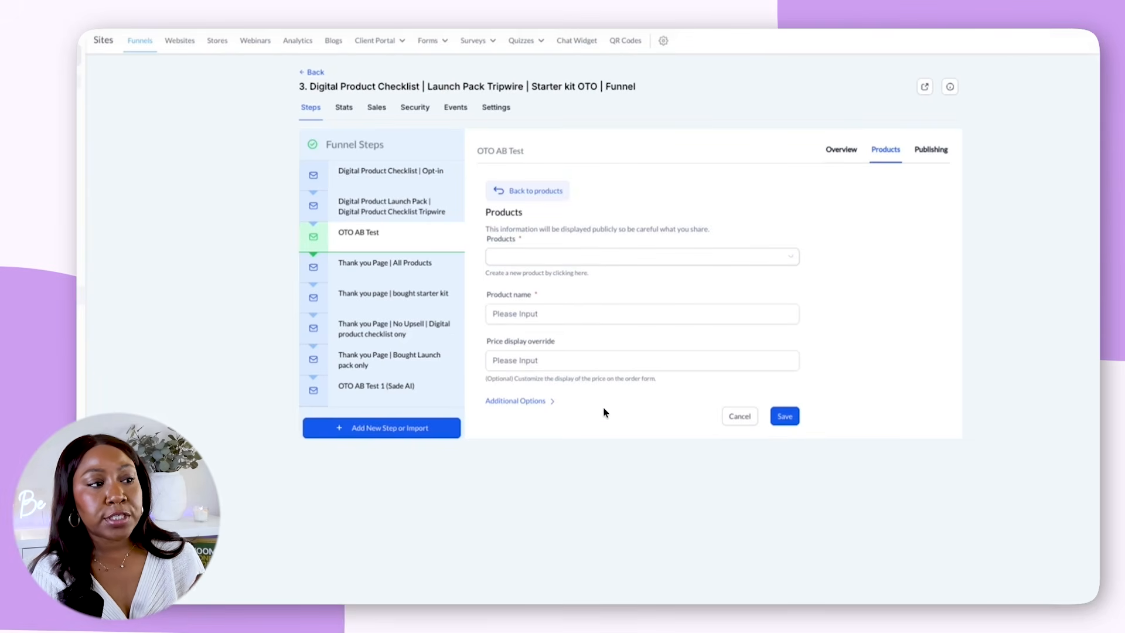
pyautogui.click(539, 401)
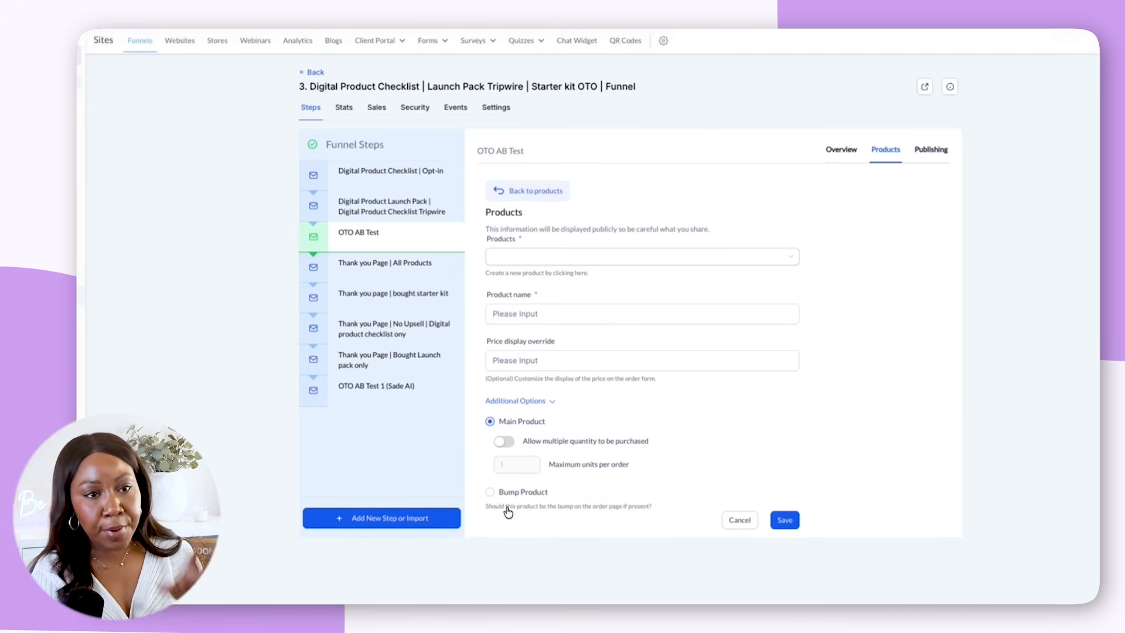
pyautogui.click(520, 191)
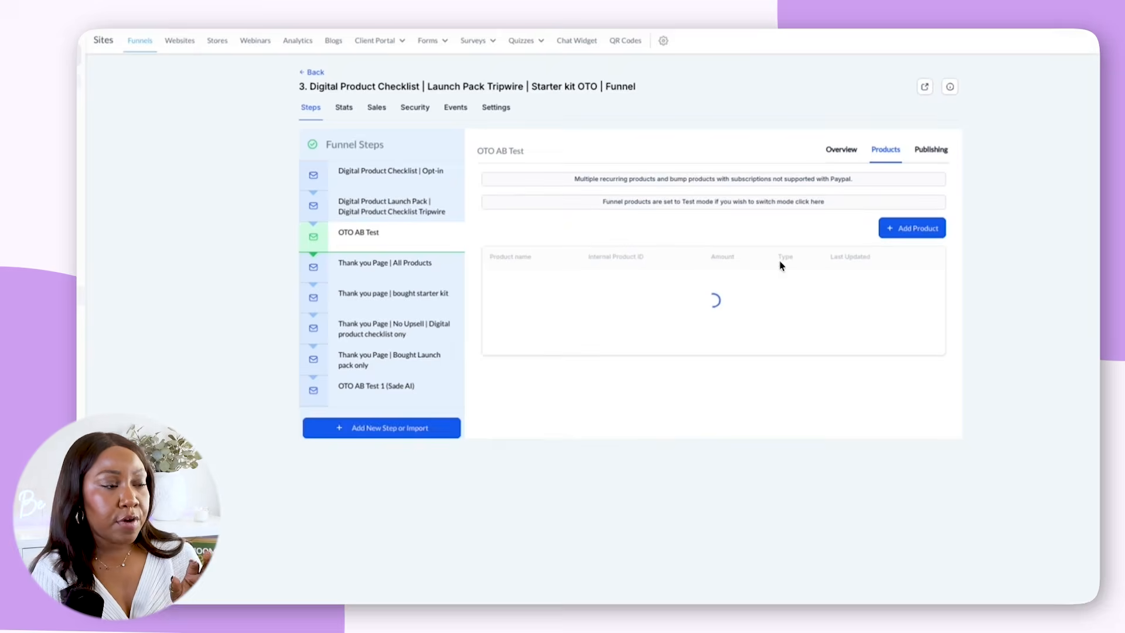
pyautogui.click(838, 148)
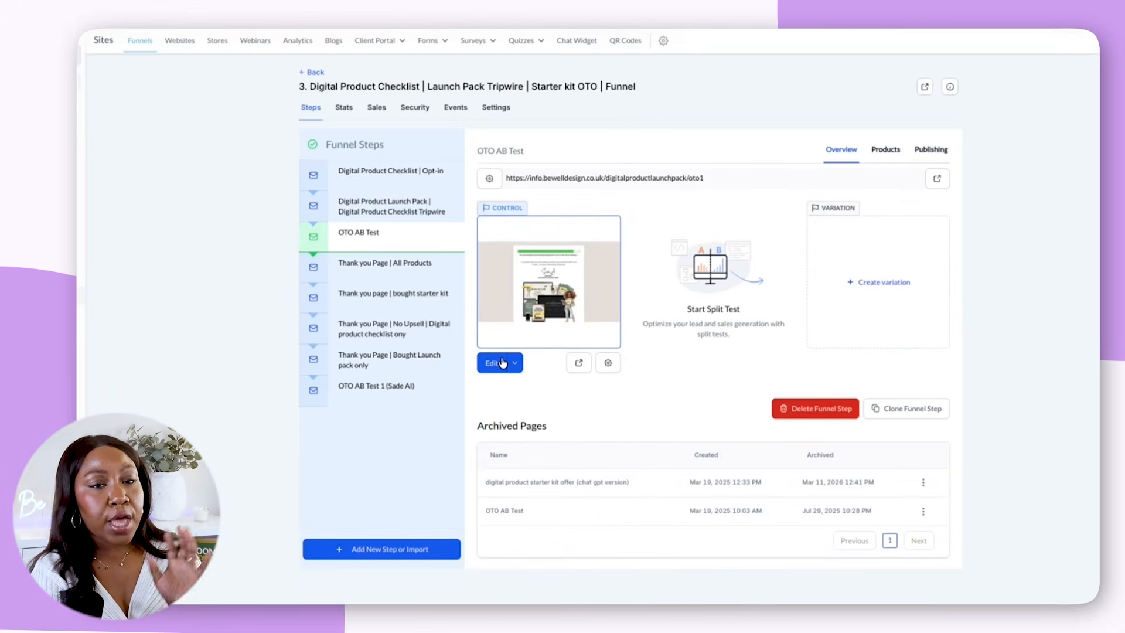
# Open the OTO AB Test control page in the page editor and select its main headline text
pyautogui.click(500, 363)
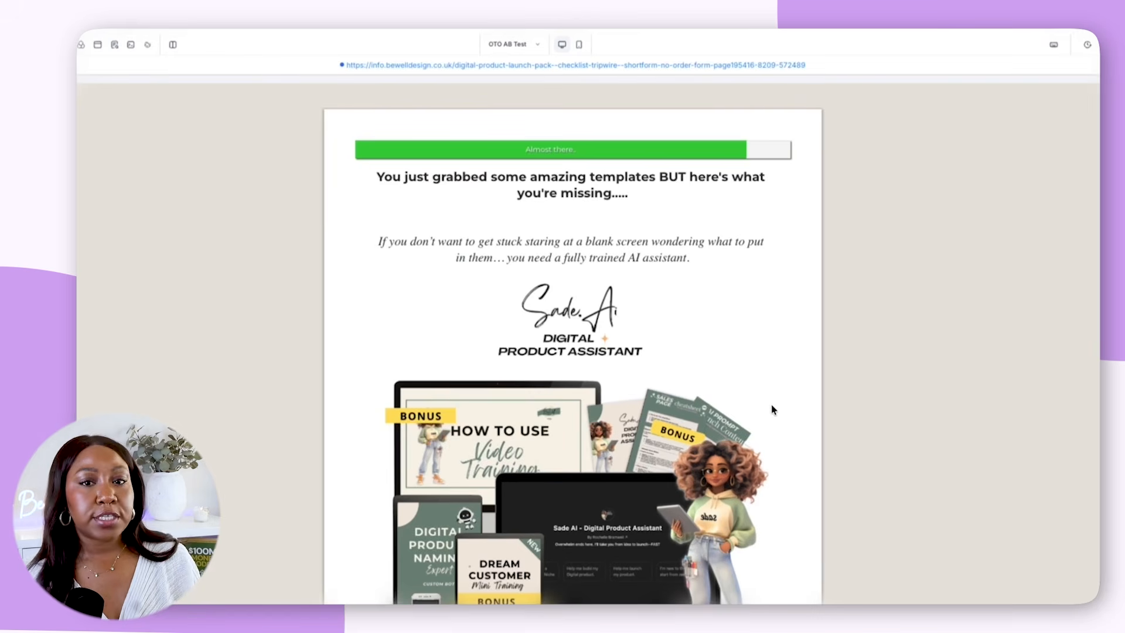
pyautogui.click(527, 179)
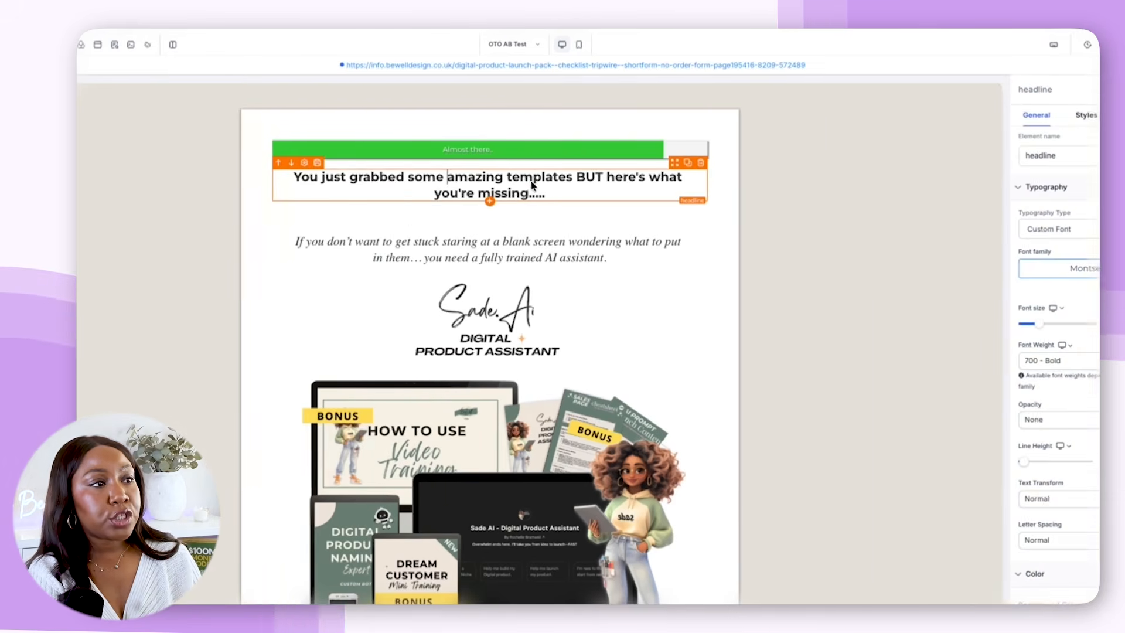
pyautogui.tripleClick(531, 185)
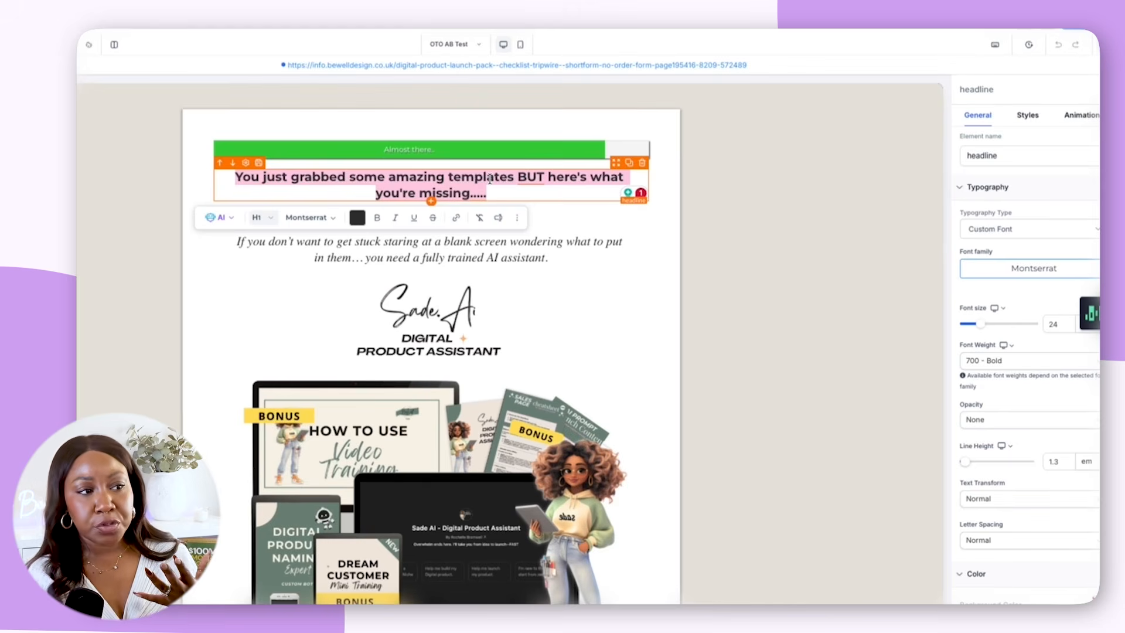
# Examine the upsell page's copy, from the headline and Sade.AI mockup through the bullet list and offer price to the order button
pyautogui.scroll(-2, 523, 307)
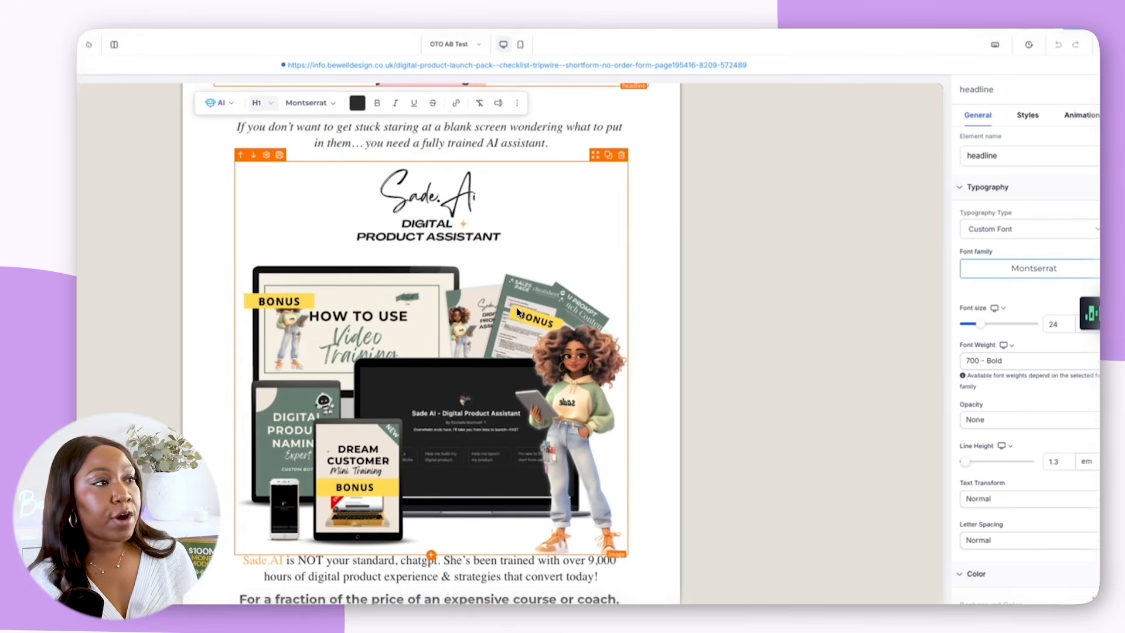
pyautogui.scroll(2, 516, 312)
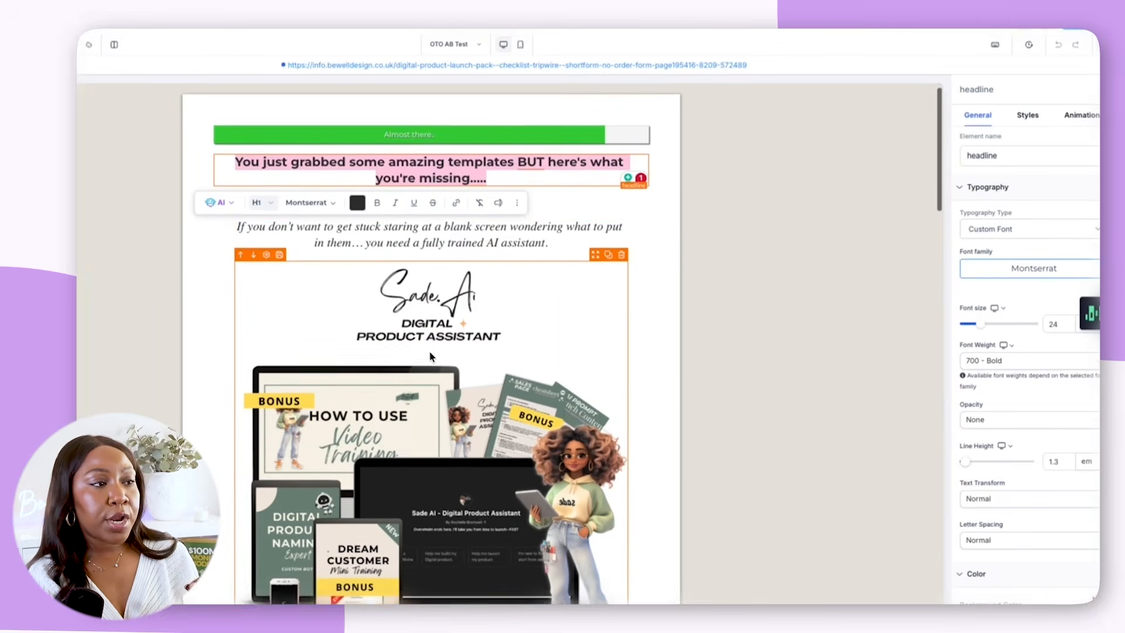
pyautogui.scroll(-3, 430, 355)
pyautogui.scroll(-4, 430, 358)
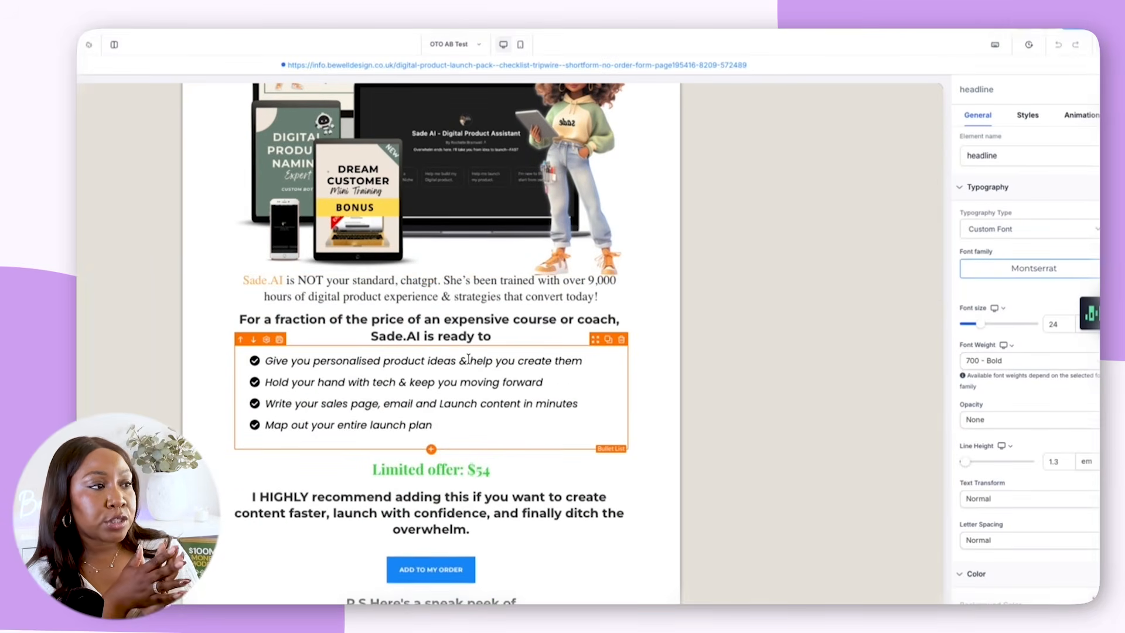
pyautogui.scroll(6, 468, 358)
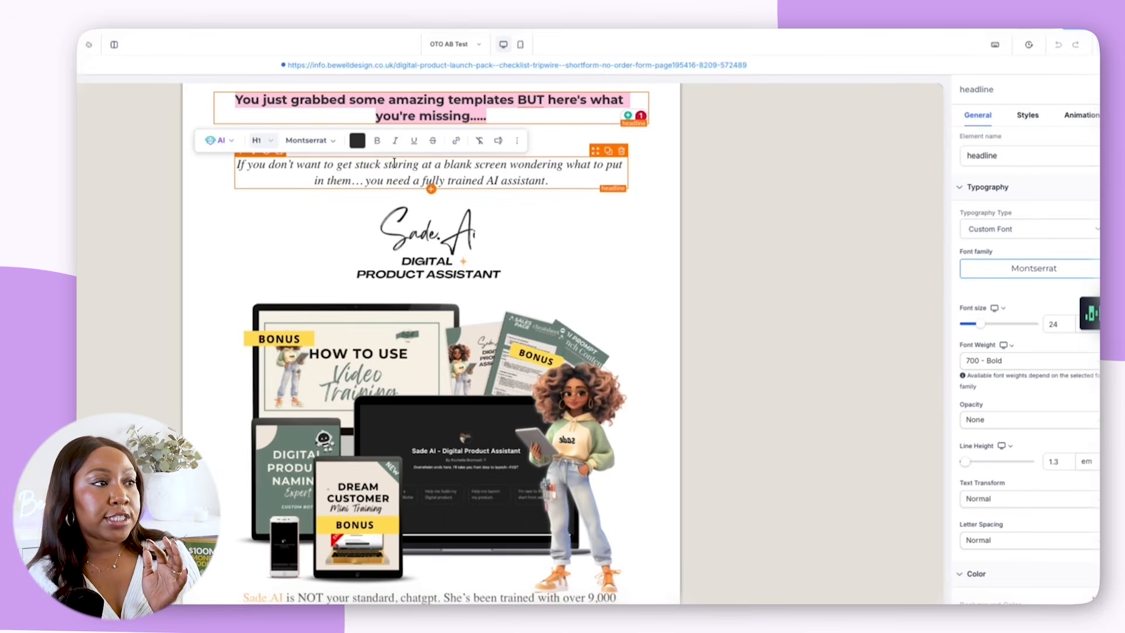
pyautogui.moveTo(410, 174); pyautogui.dragTo(466, 183)
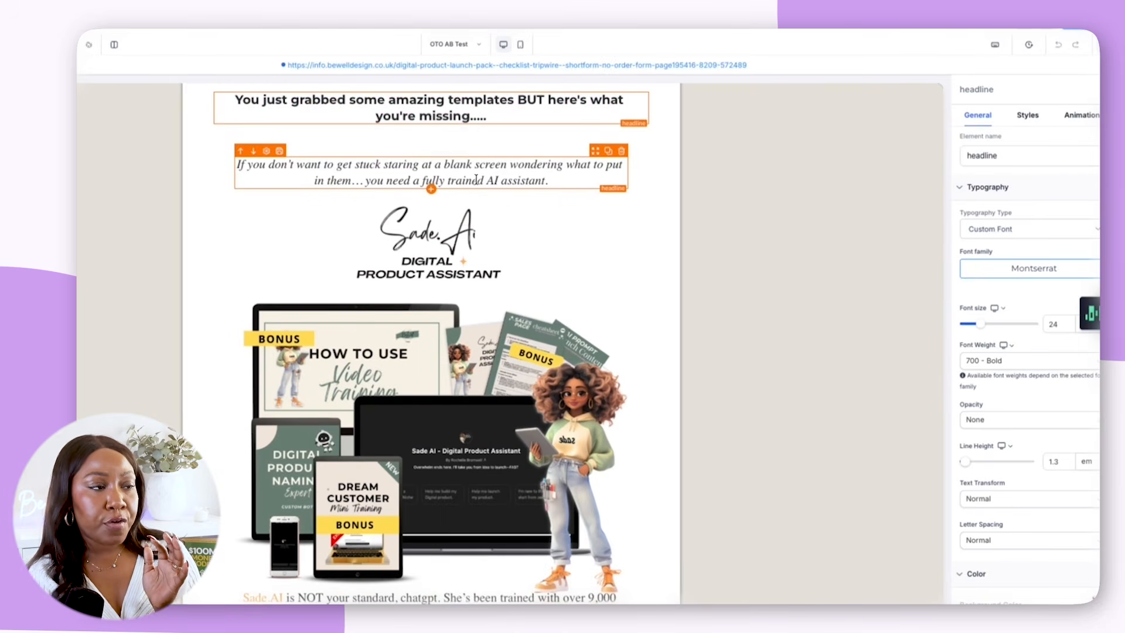
pyautogui.scroll(-3, 490, 201)
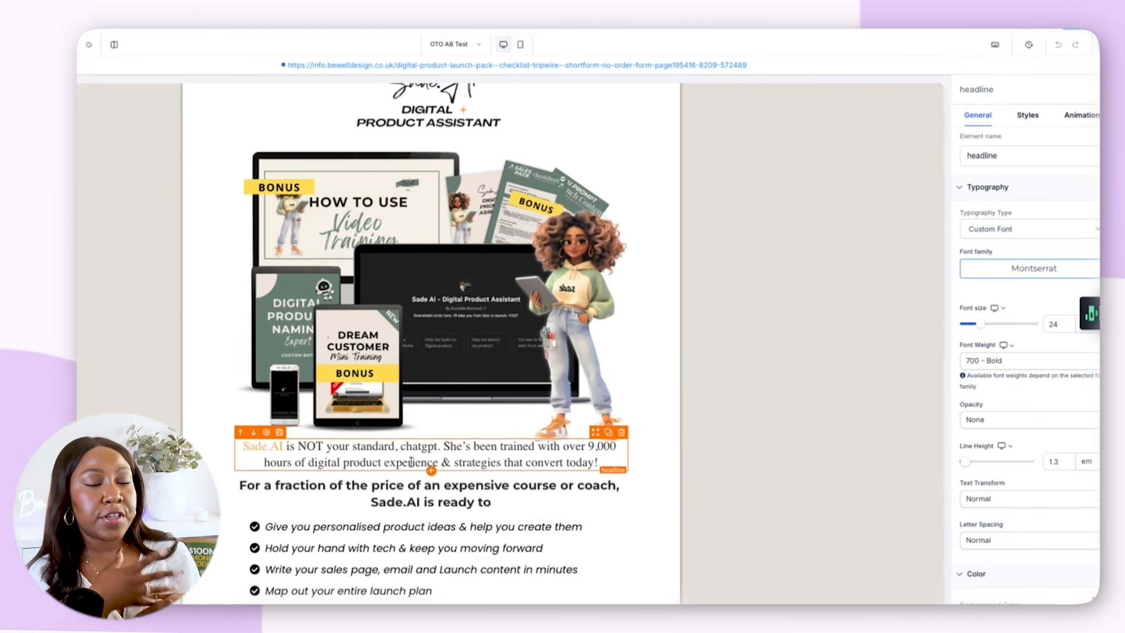
pyautogui.scroll(-2, 398, 475)
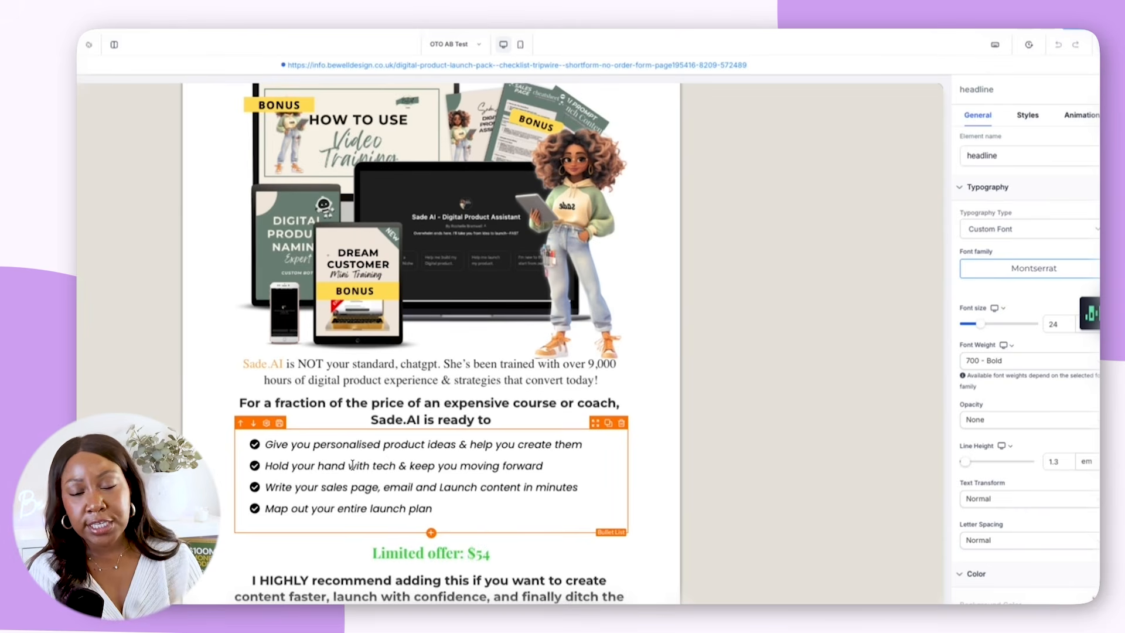
pyautogui.scroll(-2, 344, 468)
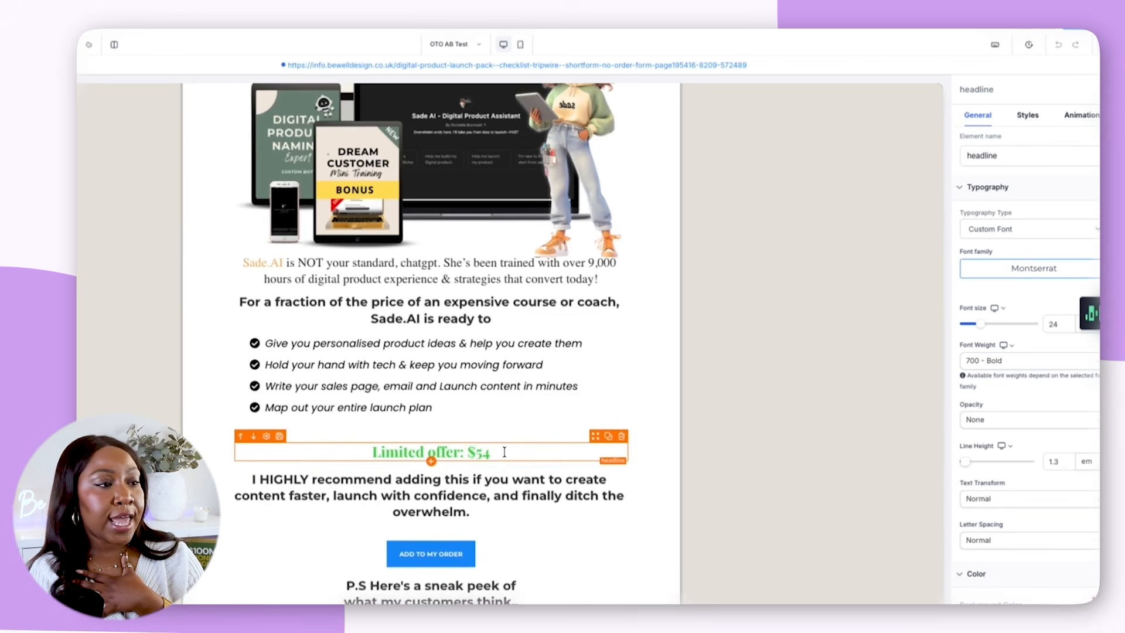
pyautogui.scroll(-2, 479, 454)
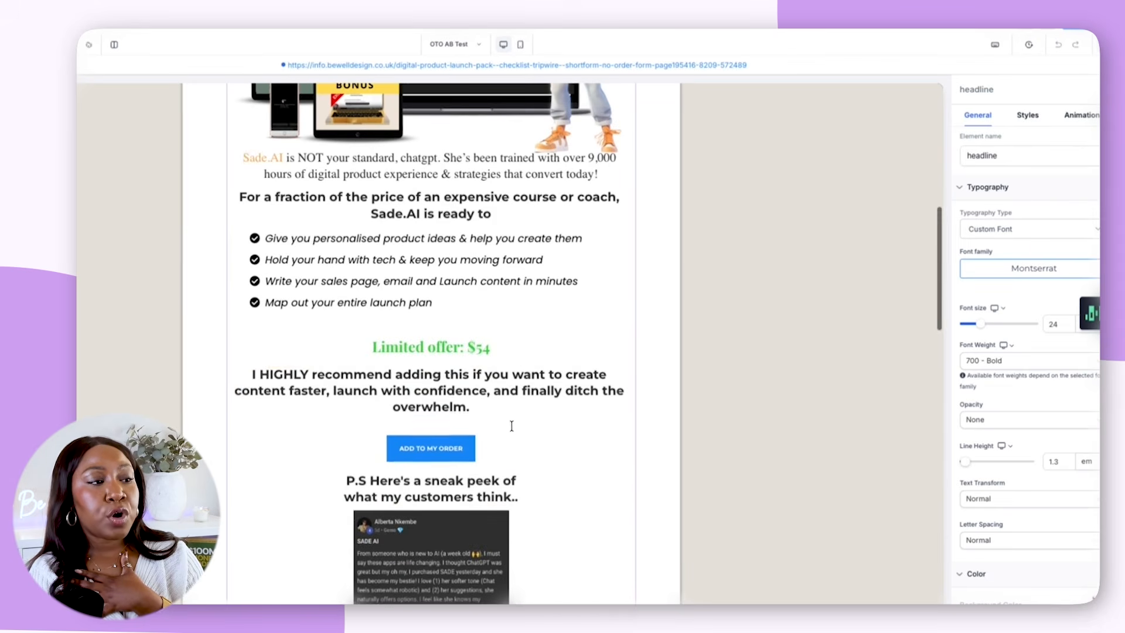
# Inspect the ADD TO MY ORDER button's action settings, checking the available sale actions and link types
pyautogui.click(483, 453)
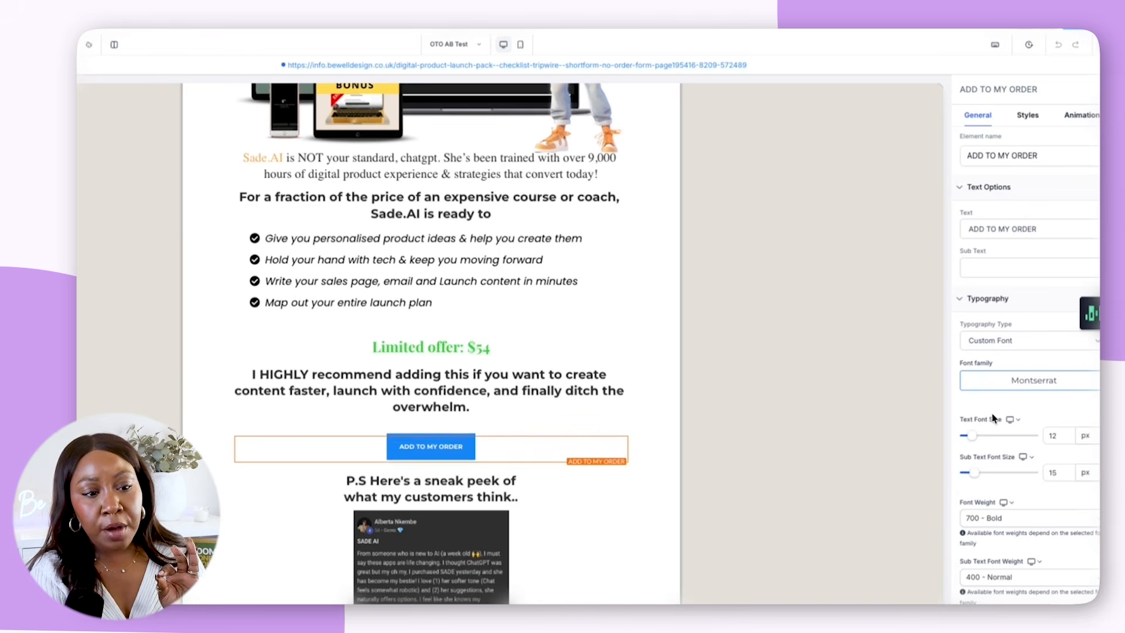
pyautogui.scroll(-1, 1087, 487)
pyautogui.scroll(-8, 1087, 486)
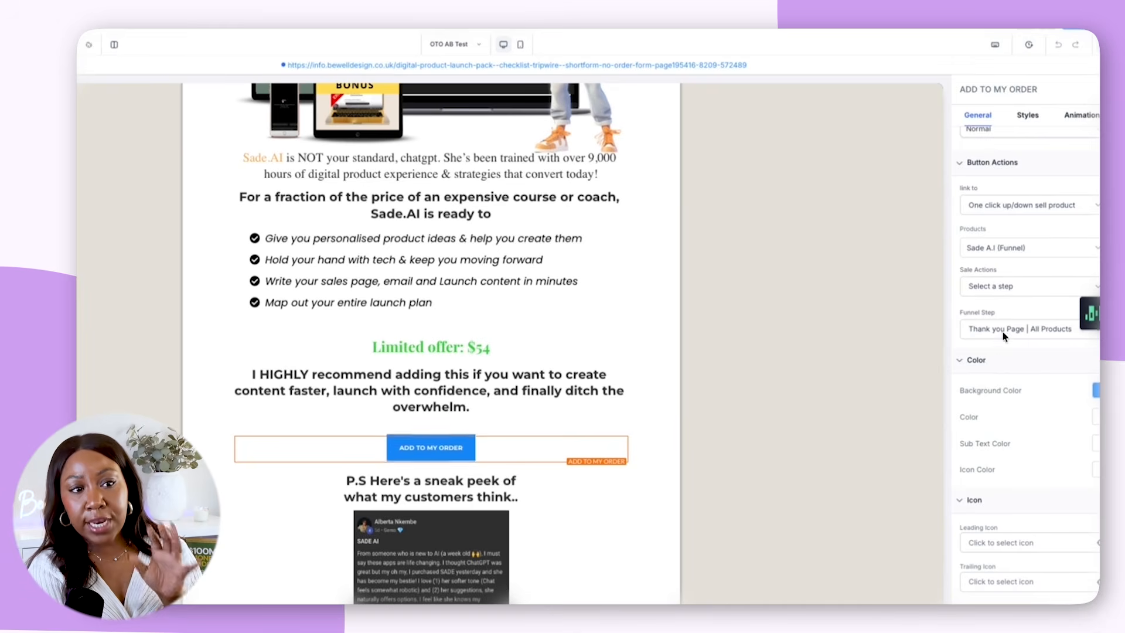
pyautogui.click(996, 288)
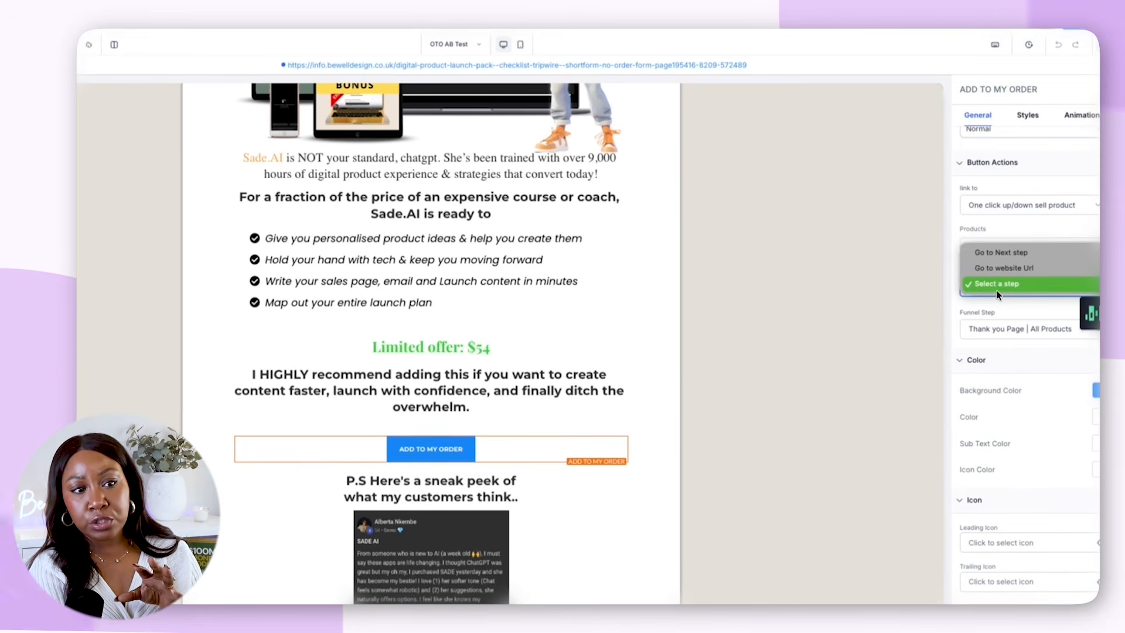
pyautogui.click(959, 288)
pyautogui.click(1020, 201)
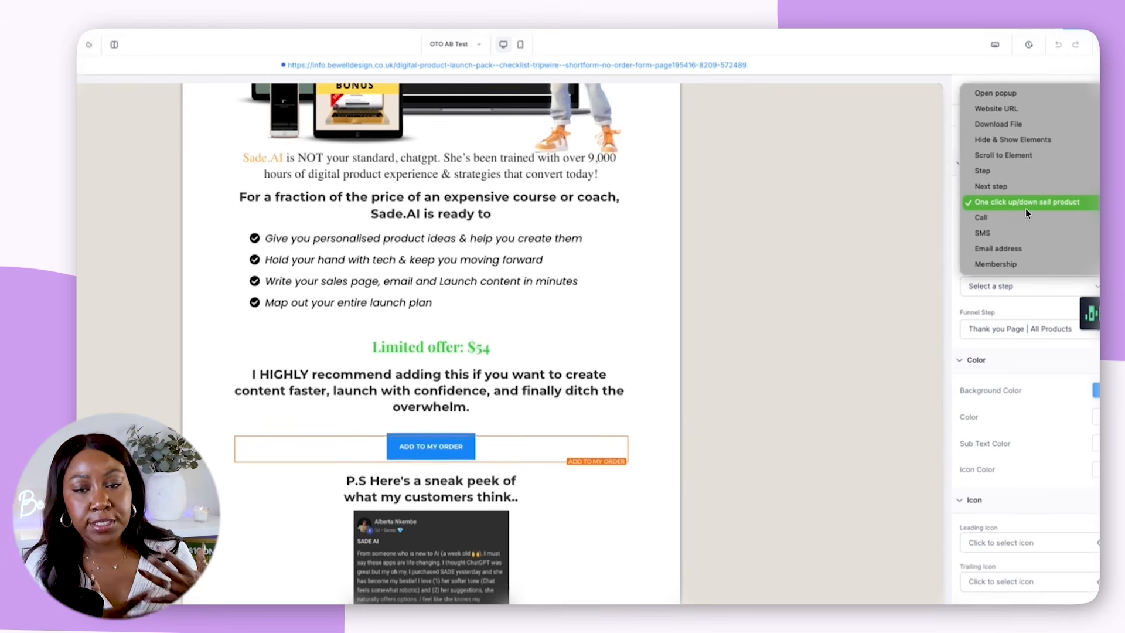
pyautogui.click(859, 292)
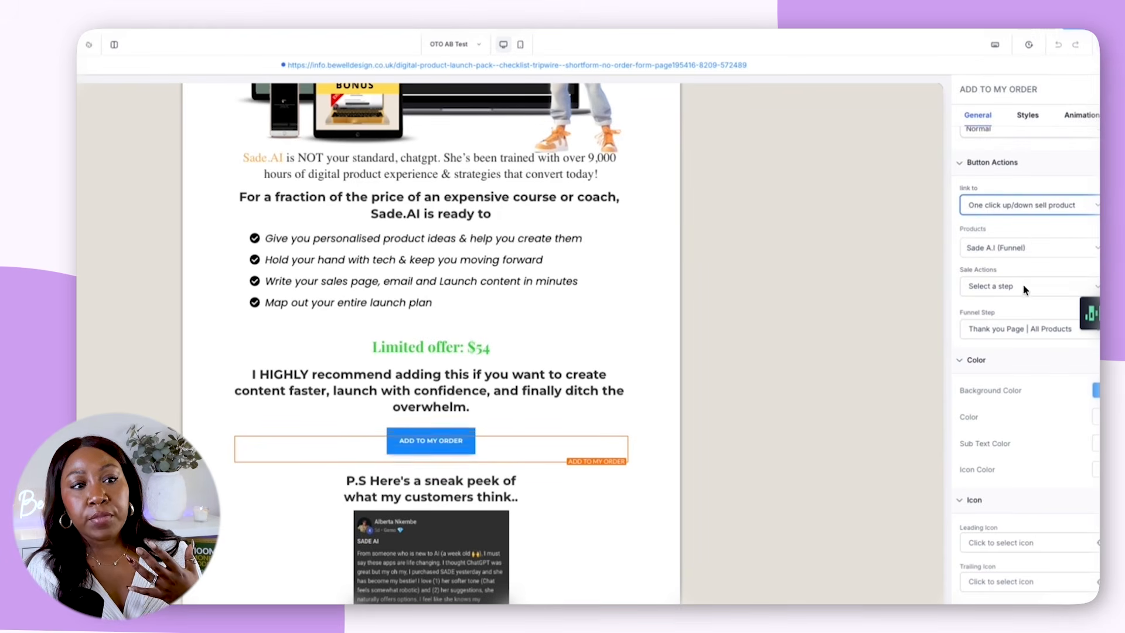
# Examine the order button's product choices and sale action options, as well as the customer testimonials below it
pyautogui.click(1026, 247)
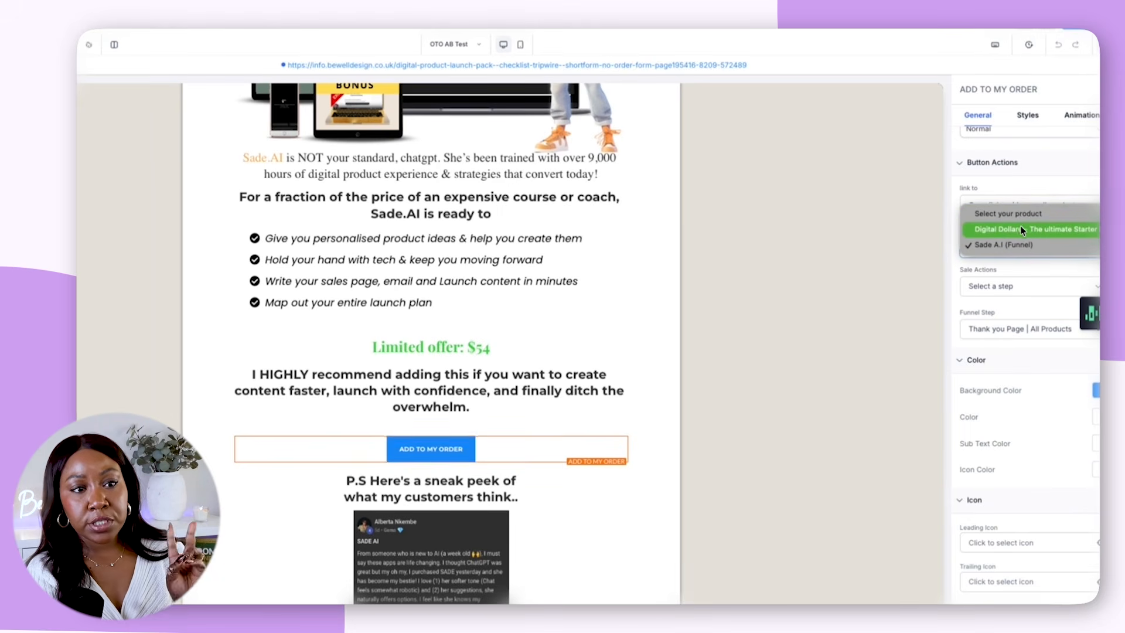
pyautogui.click(868, 251)
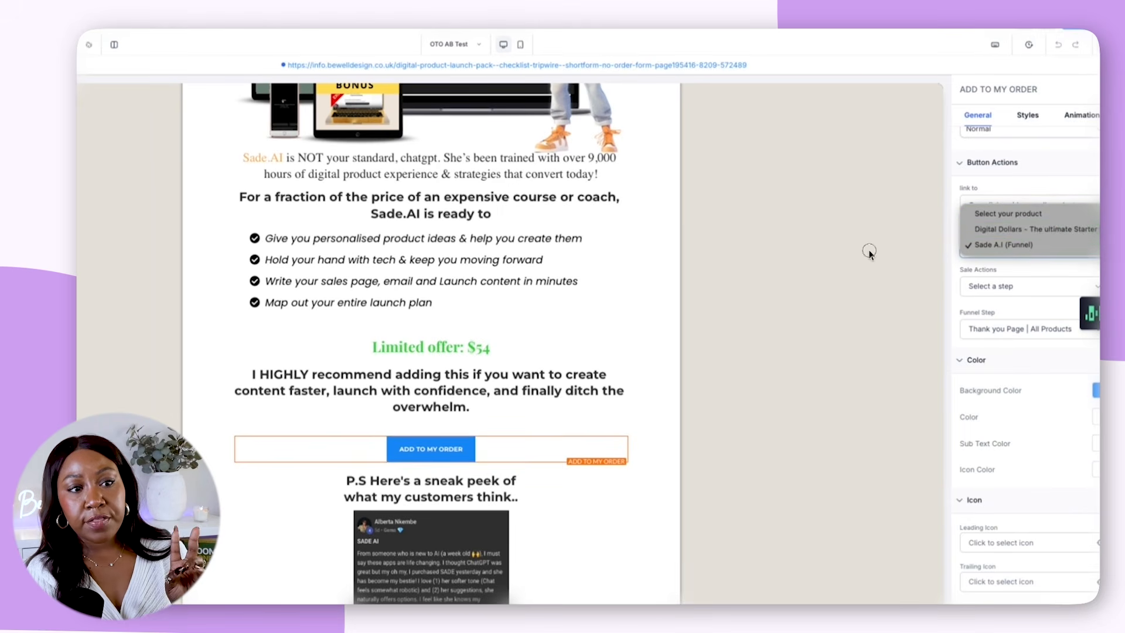
pyautogui.click(1019, 287)
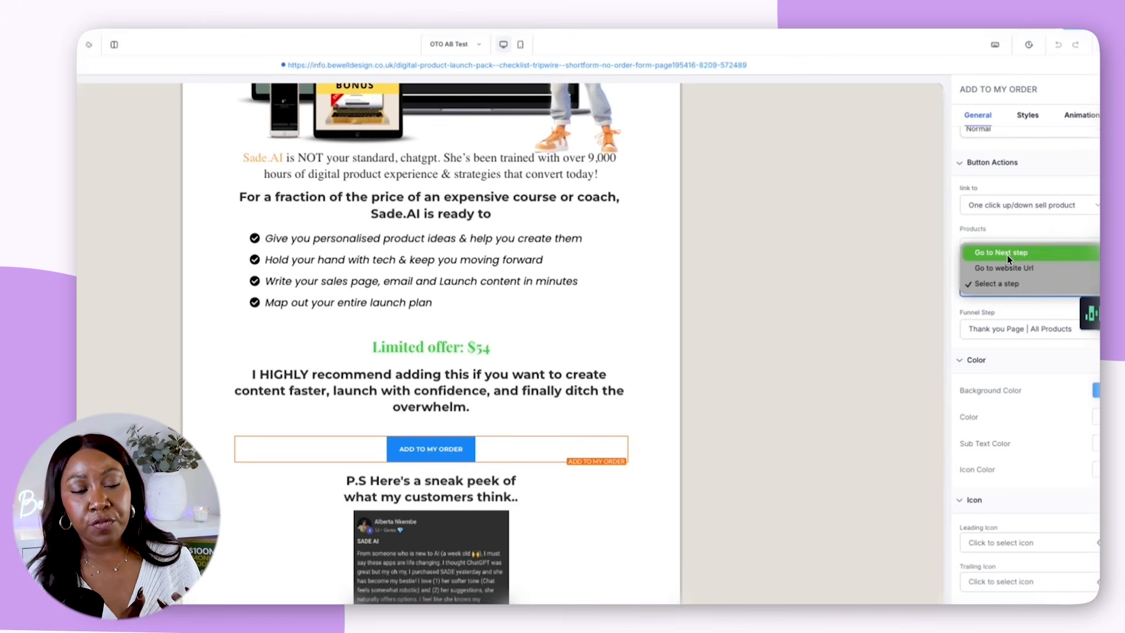
pyautogui.click(1002, 287)
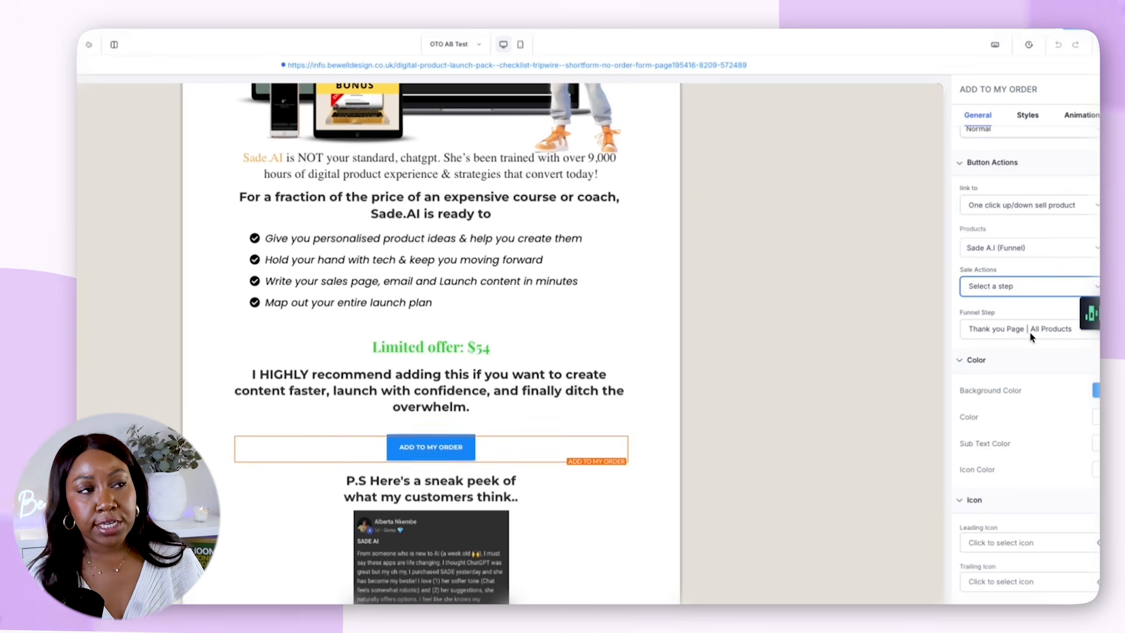
pyautogui.scroll(-3, 898, 448)
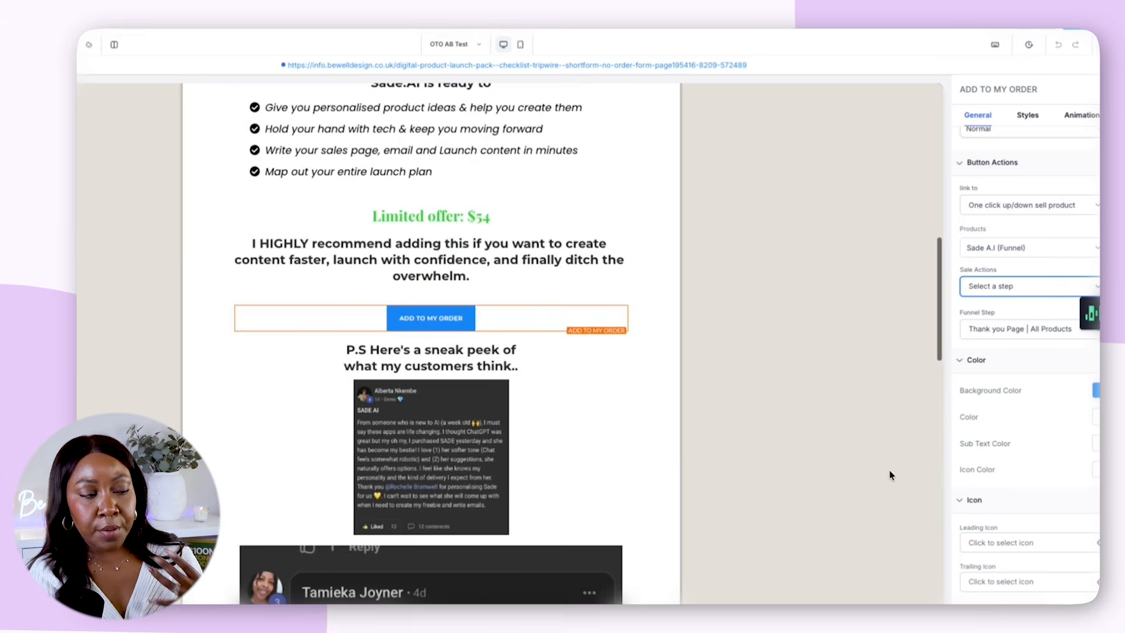
pyautogui.scroll(-1, 889, 475)
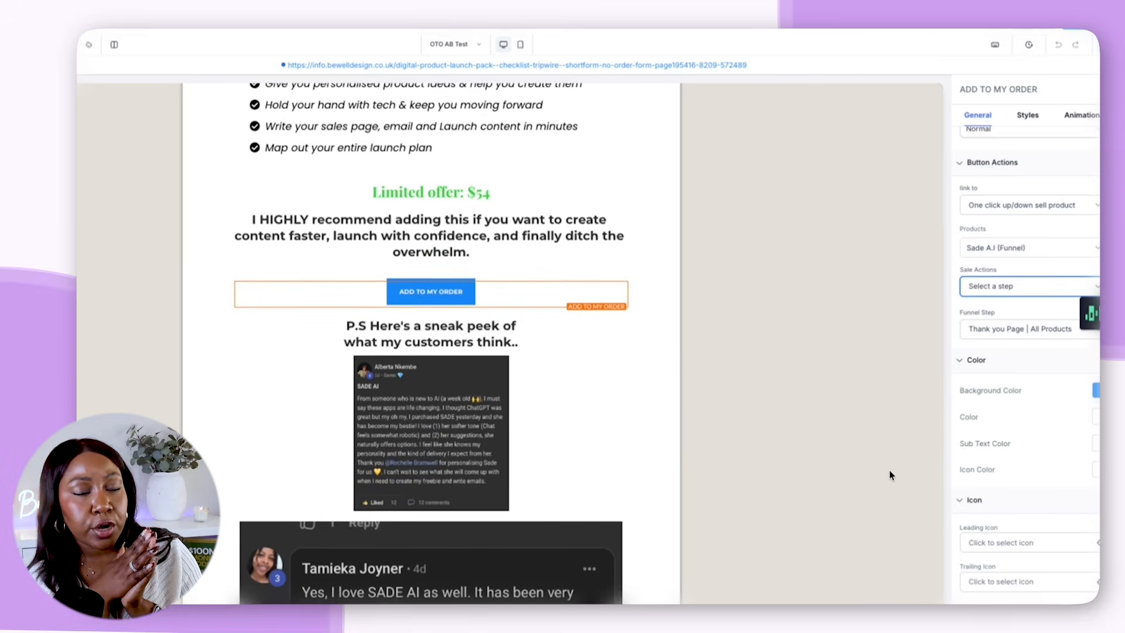